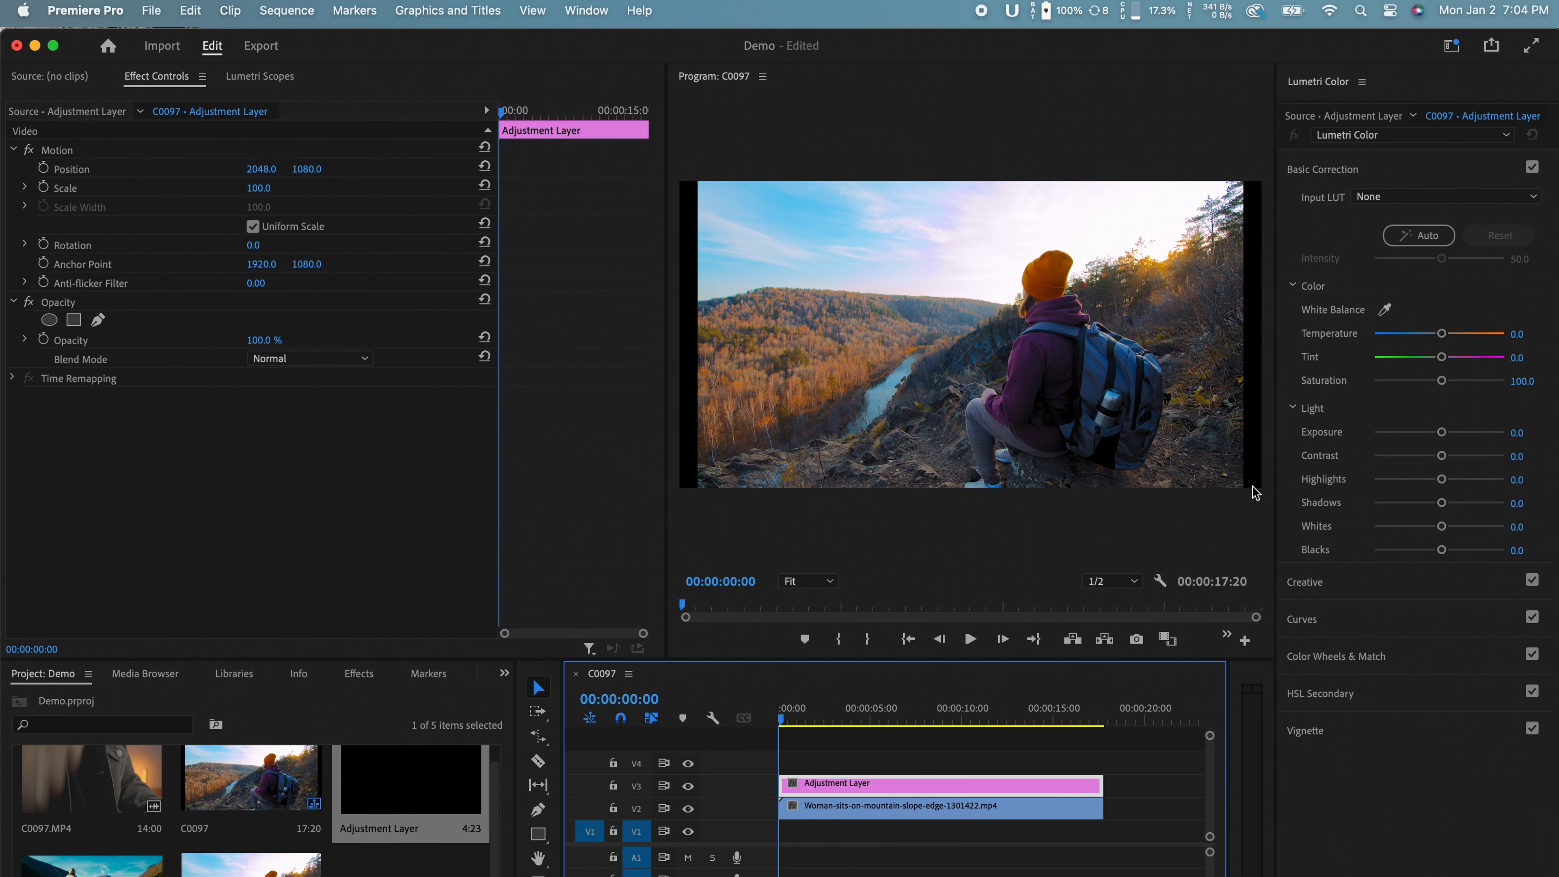
# Sample the orange hat as the HSL Secondary key colour on the adjustment layer and show the Color/Gray mask preview.
pyautogui.click(1355, 693)
pyautogui.click(1421, 373)
pyautogui.click(1051, 271)
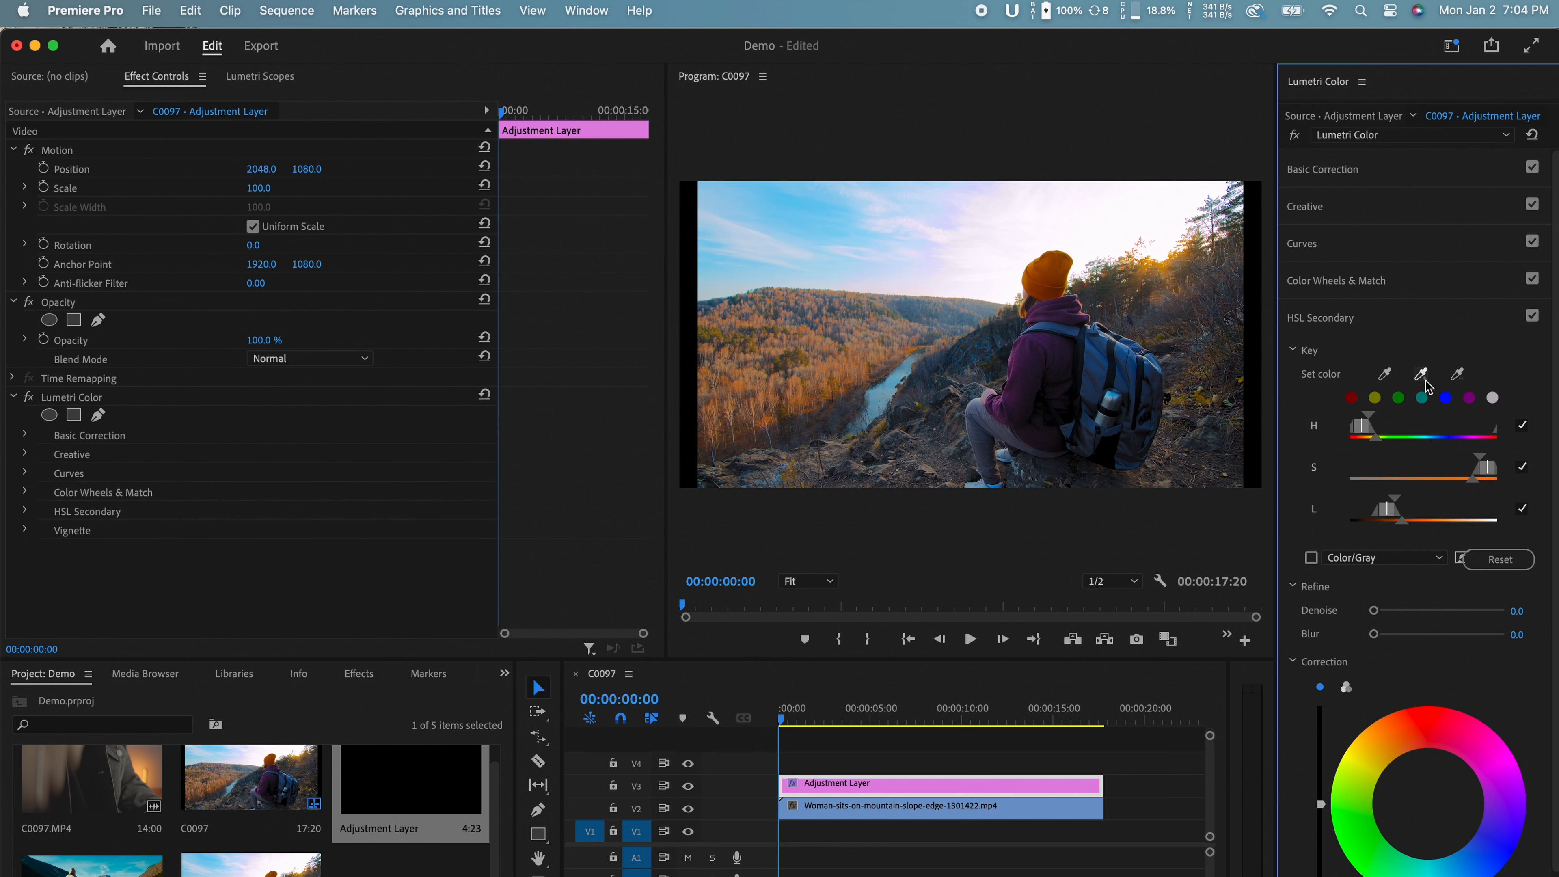
pyautogui.click(1385, 373)
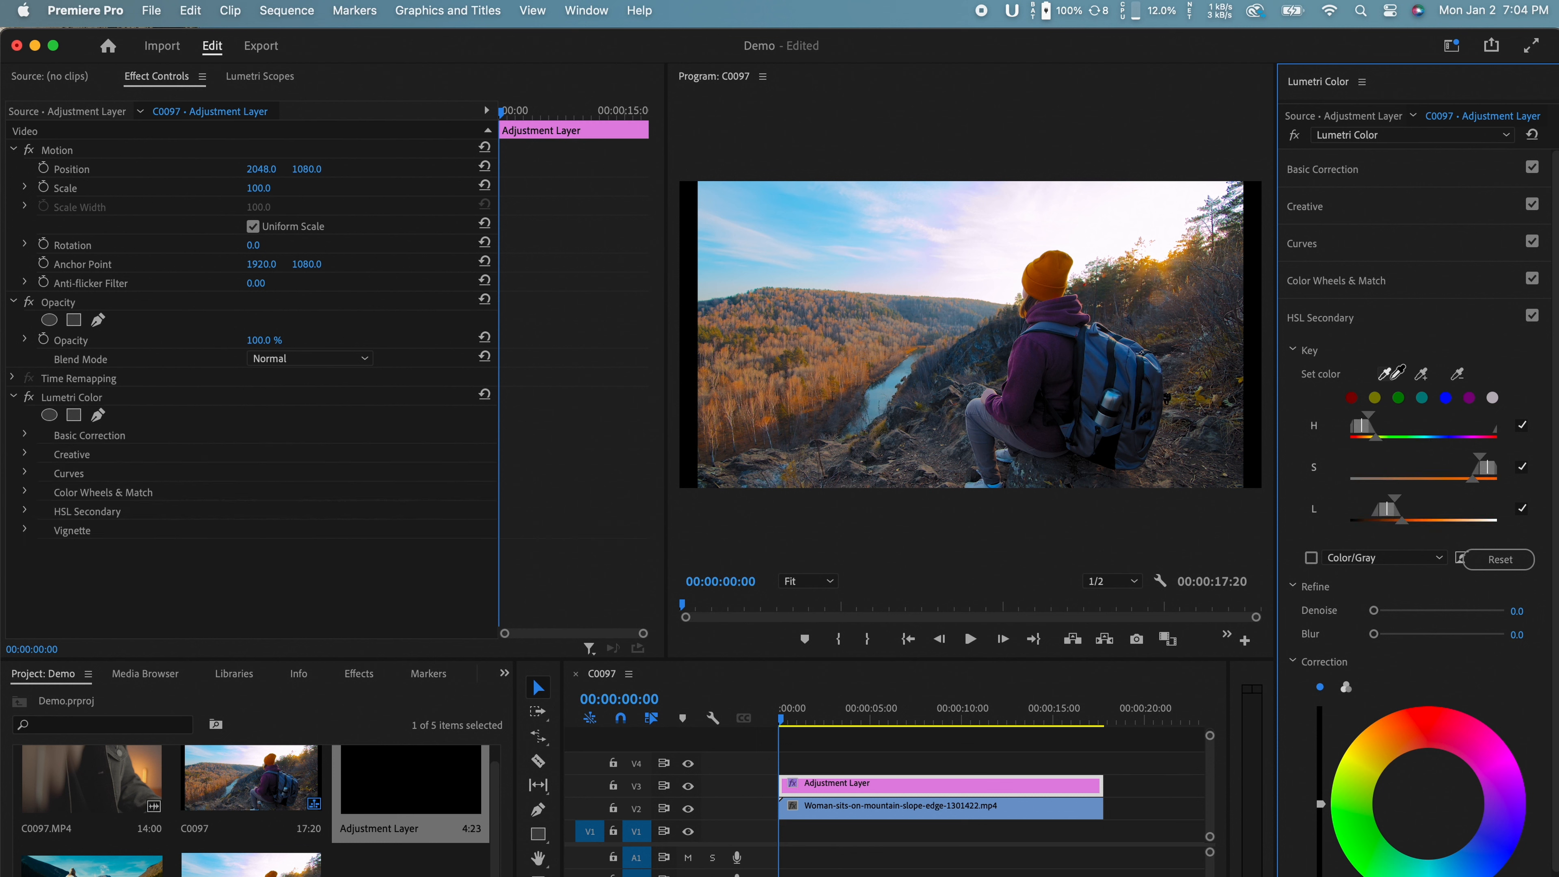
pyautogui.click(1050, 272)
pyautogui.click(1312, 558)
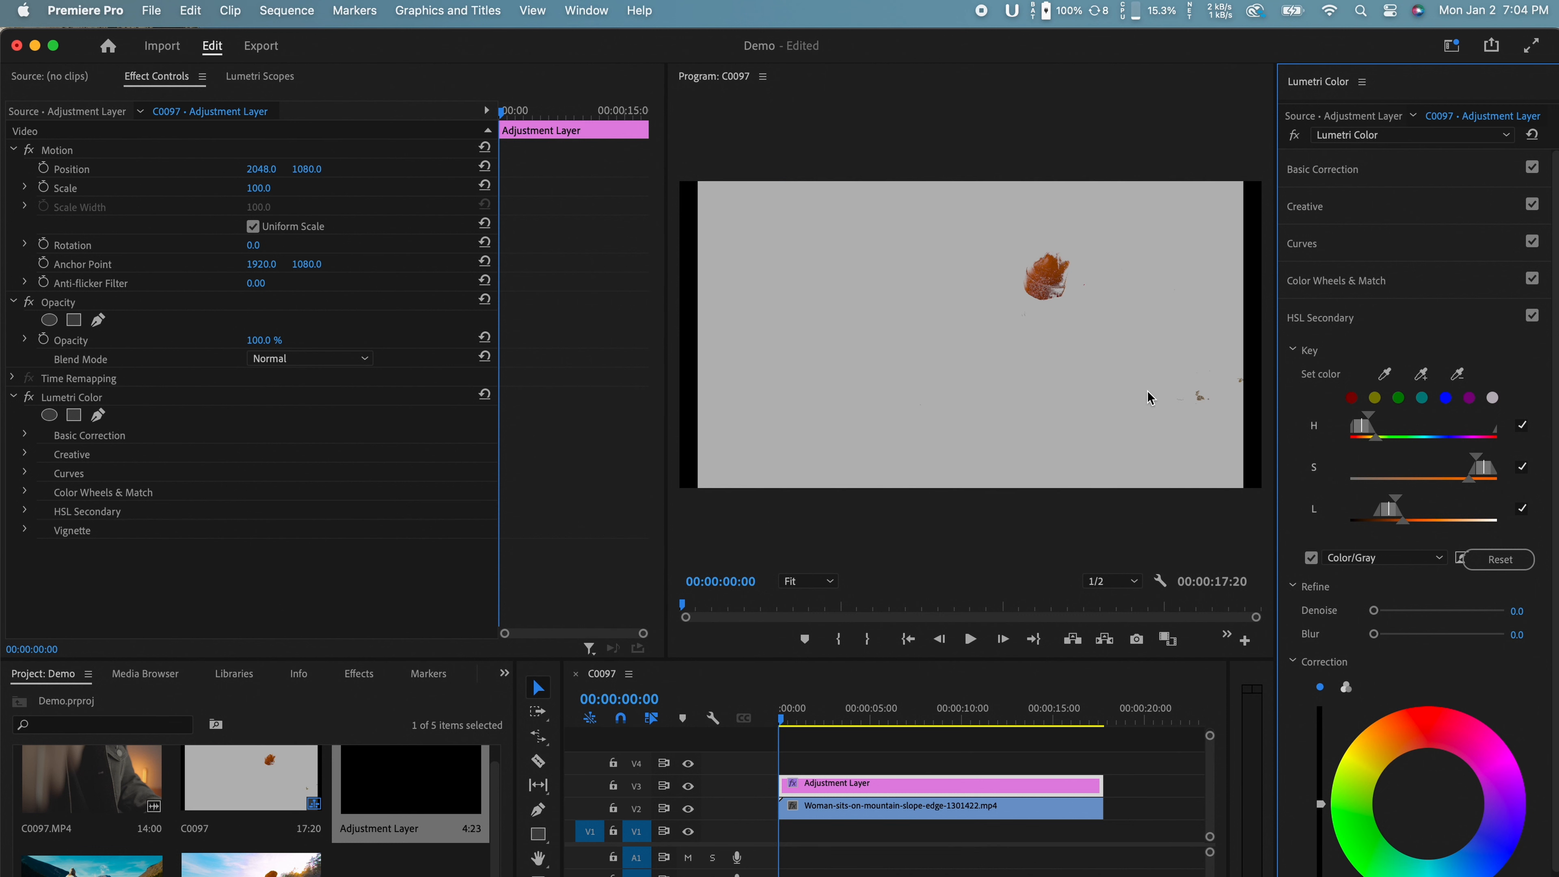
# Widen the key's hue, saturation and luminance ranges to cover the whole hat, and turn off the Color/Gray mask preview.
pyautogui.moveTo(1067, 661); pyautogui.dragTo(1067, 758)
pyautogui.moveTo(666, 418); pyautogui.dragTo(330, 421)
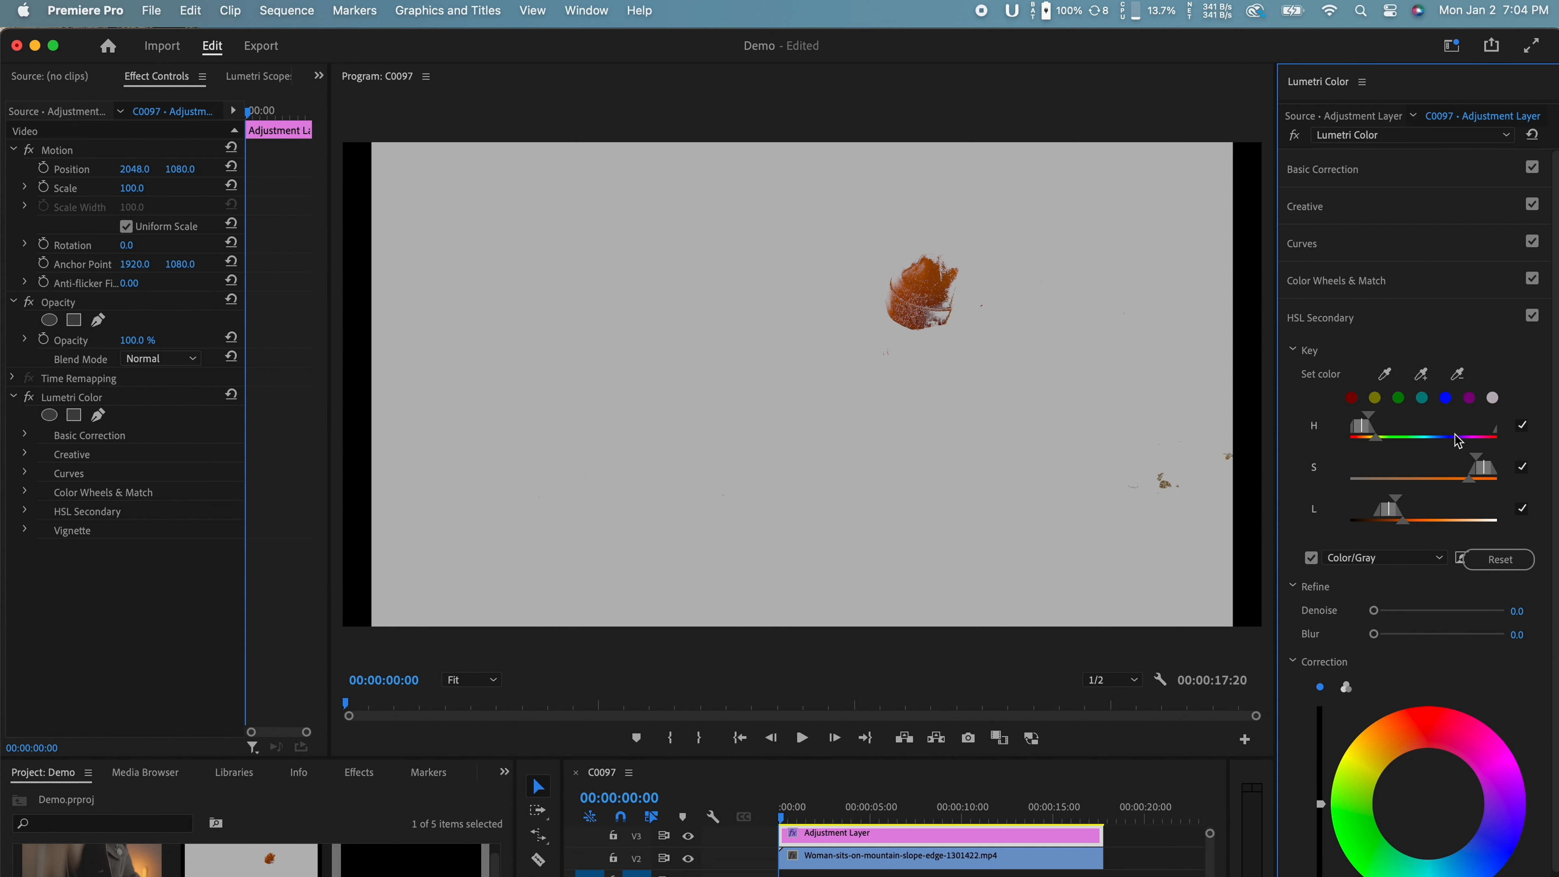
pyautogui.moveTo(1477, 473)
pyautogui.mouseDown()
pyautogui.moveTo(1446, 467)
pyautogui.moveTo(1462, 467)
pyautogui.mouseUp()
pyautogui.moveTo(1398, 506)
pyautogui.mouseDown()
pyautogui.moveTo(1429, 507)
pyautogui.moveTo(1414, 507)
pyautogui.mouseUp()
pyautogui.moveTo(1373, 415); pyautogui.dragTo(1383, 417)
pyautogui.moveTo(1464, 466); pyautogui.dragTo(1408, 469)
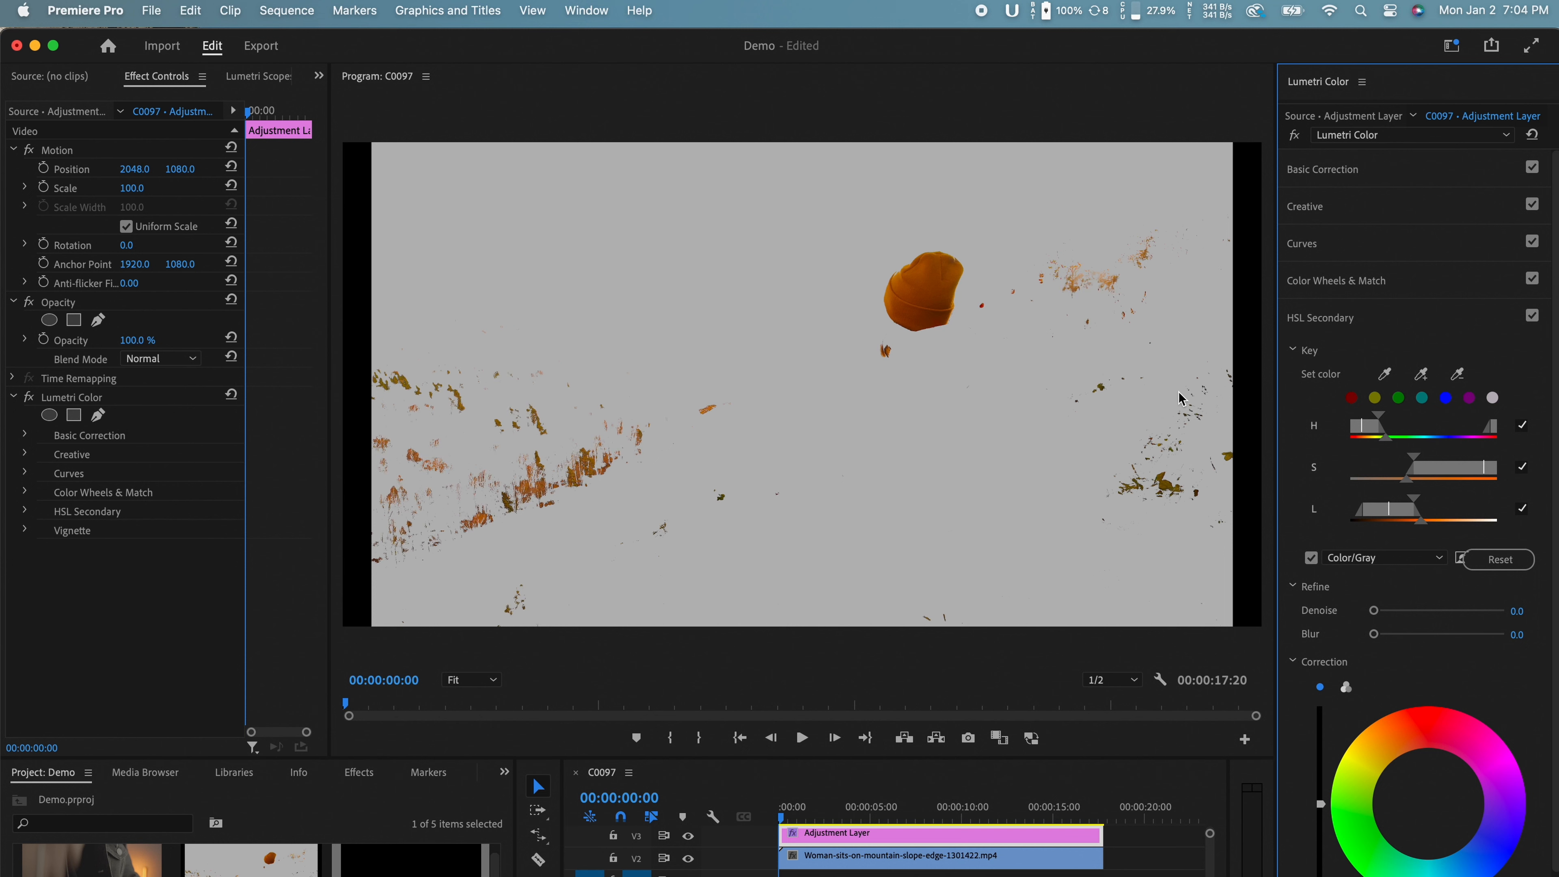
pyautogui.moveTo(1419, 508)
pyautogui.mouseDown()
pyautogui.moveTo(1448, 509)
pyautogui.moveTo(1420, 515)
pyautogui.mouseUp()
pyautogui.click(1311, 557)
pyautogui.click(1311, 557)
pyautogui.click(1311, 558)
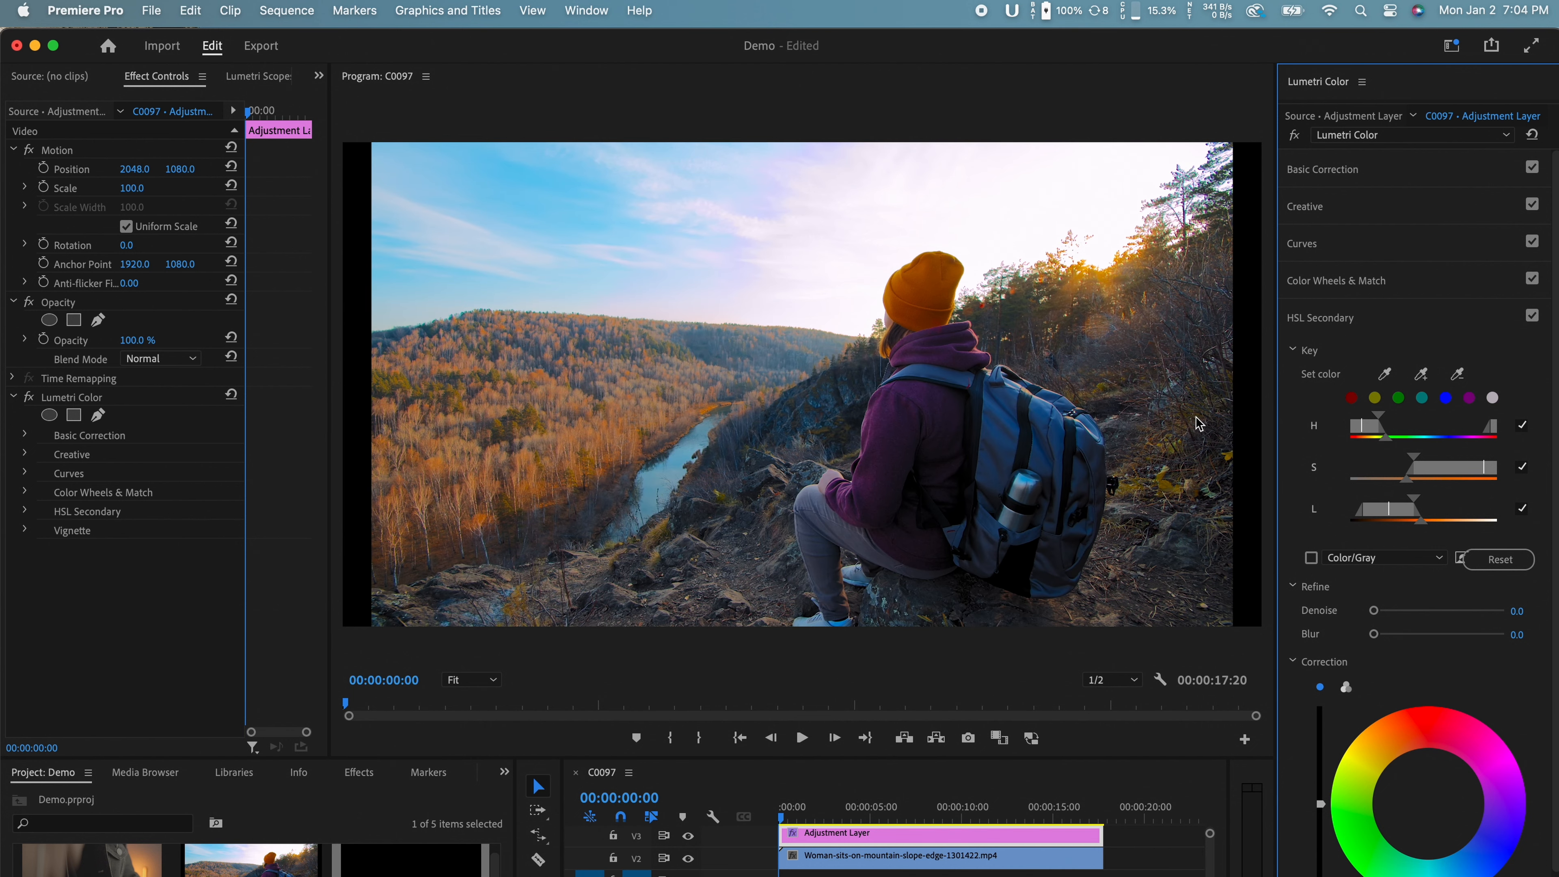
# Shift the keyed correction to green on the colour wheel, with temperature 11.7, tint -77.9 and saturation 129.7.
pyautogui.scroll(-5, 1356, 616)
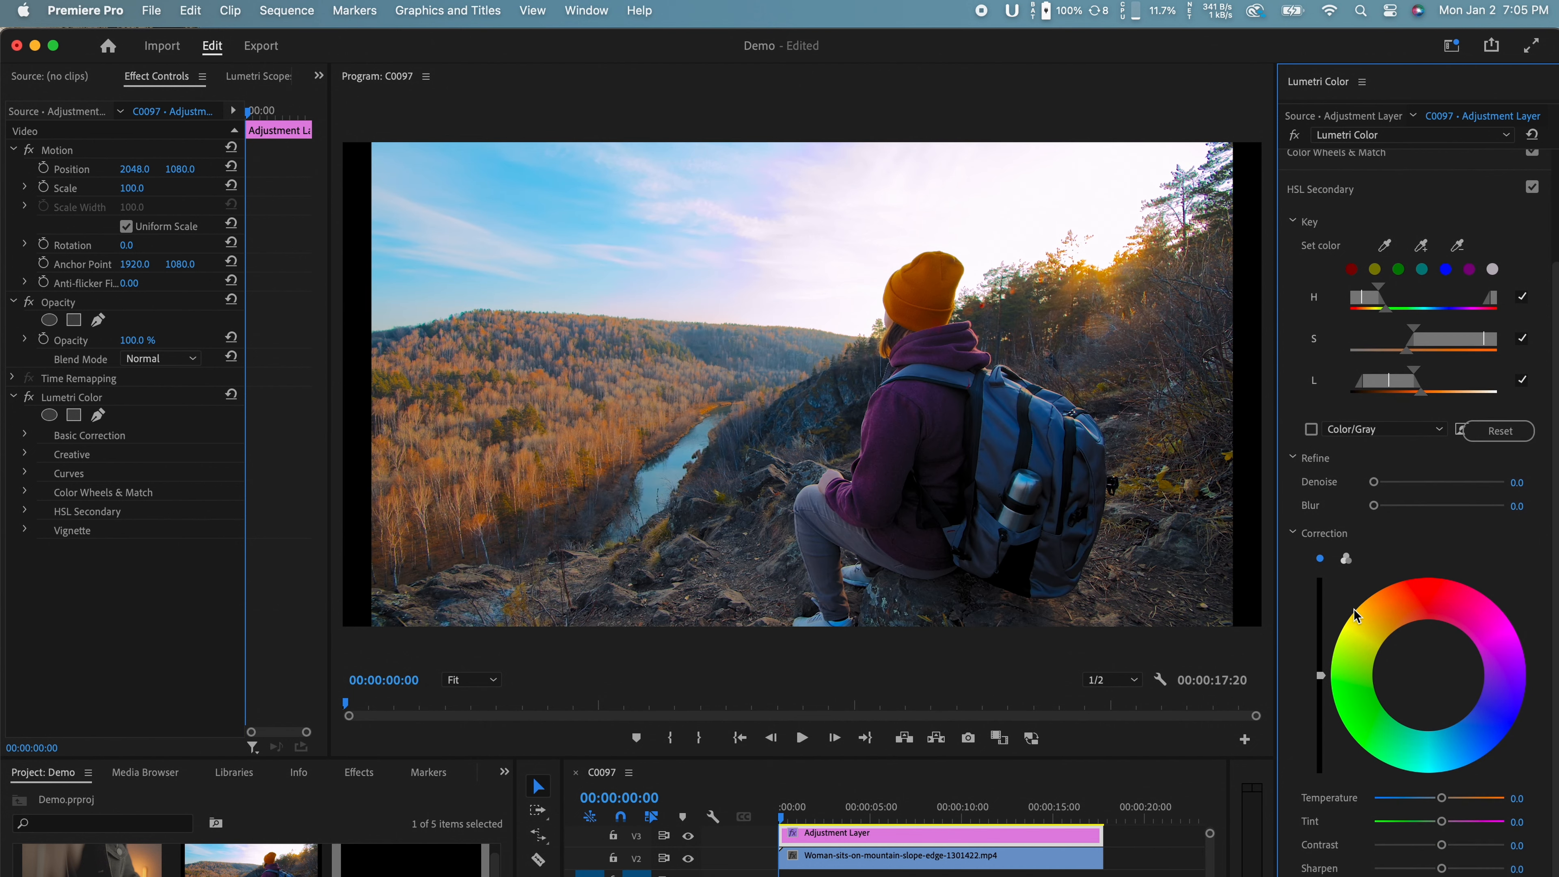
pyautogui.scroll(5, 1357, 613)
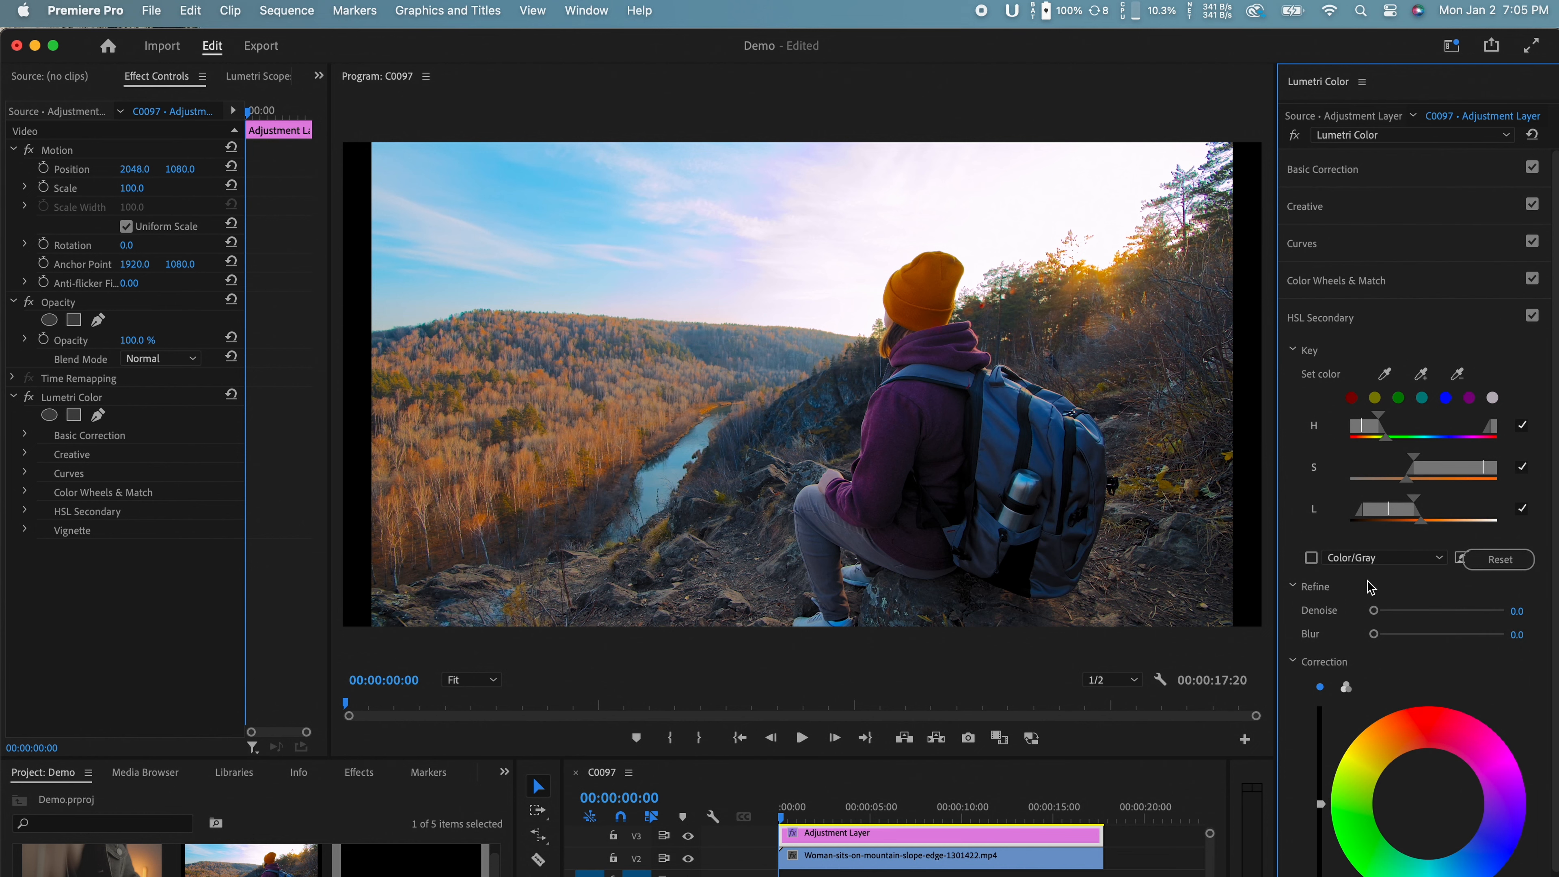
pyautogui.moveTo(1433, 803); pyautogui.dragTo(1379, 823)
pyautogui.moveTo(1379, 698)
pyautogui.mouseDown()
pyautogui.moveTo(1357, 680)
pyautogui.moveTo(1315, 762)
pyautogui.moveTo(1367, 755)
pyautogui.moveTo(1345, 730)
pyautogui.mouseUp()
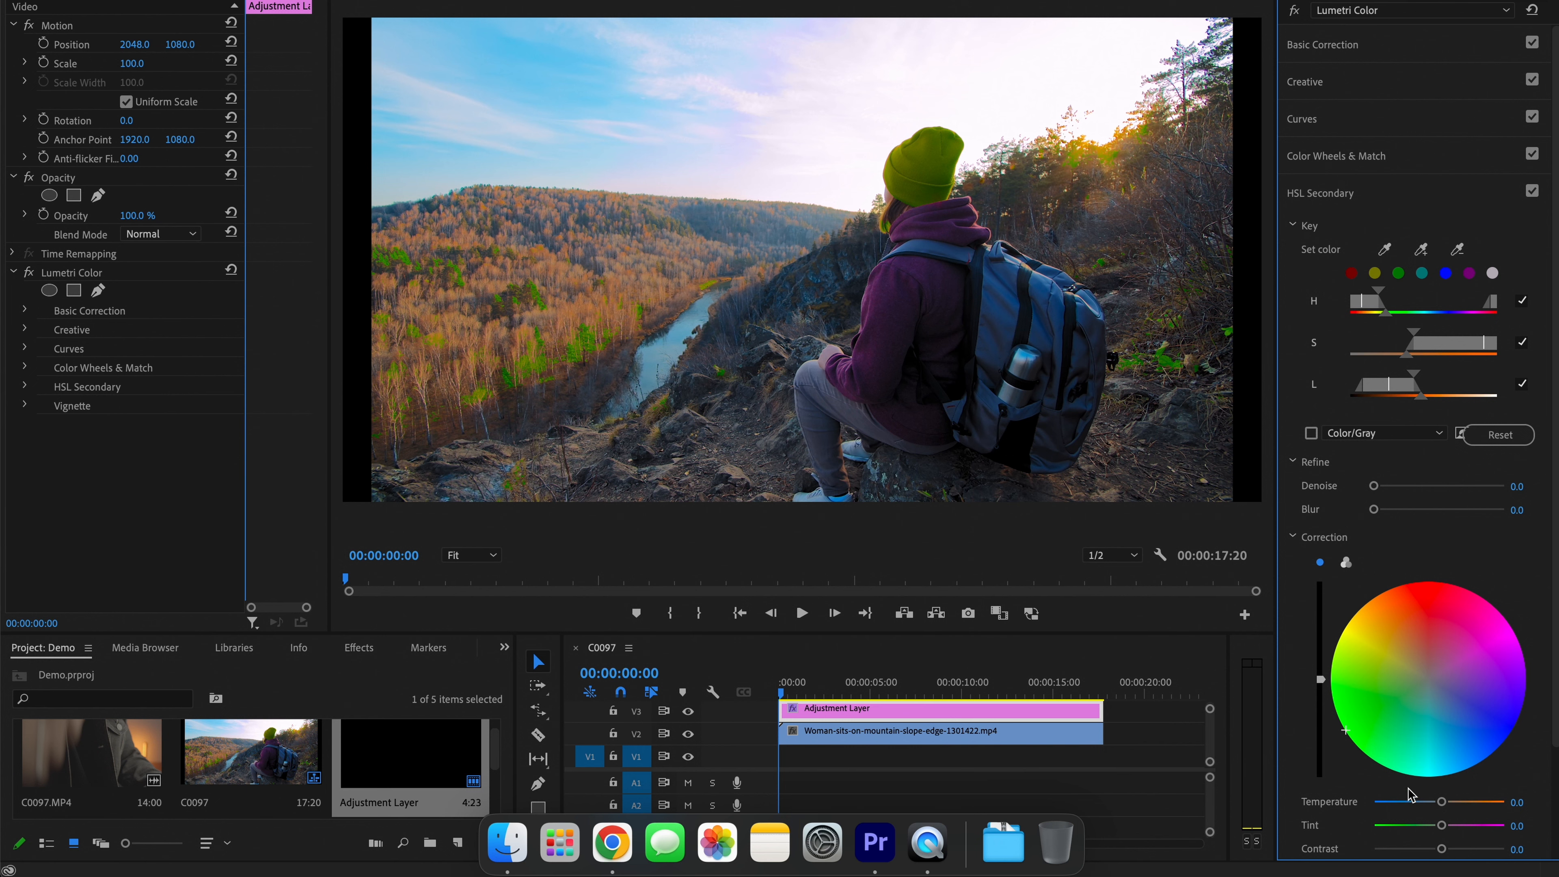
pyautogui.moveTo(1441, 825); pyautogui.dragTo(1457, 771)
pyautogui.scroll(-4, 1481, 731)
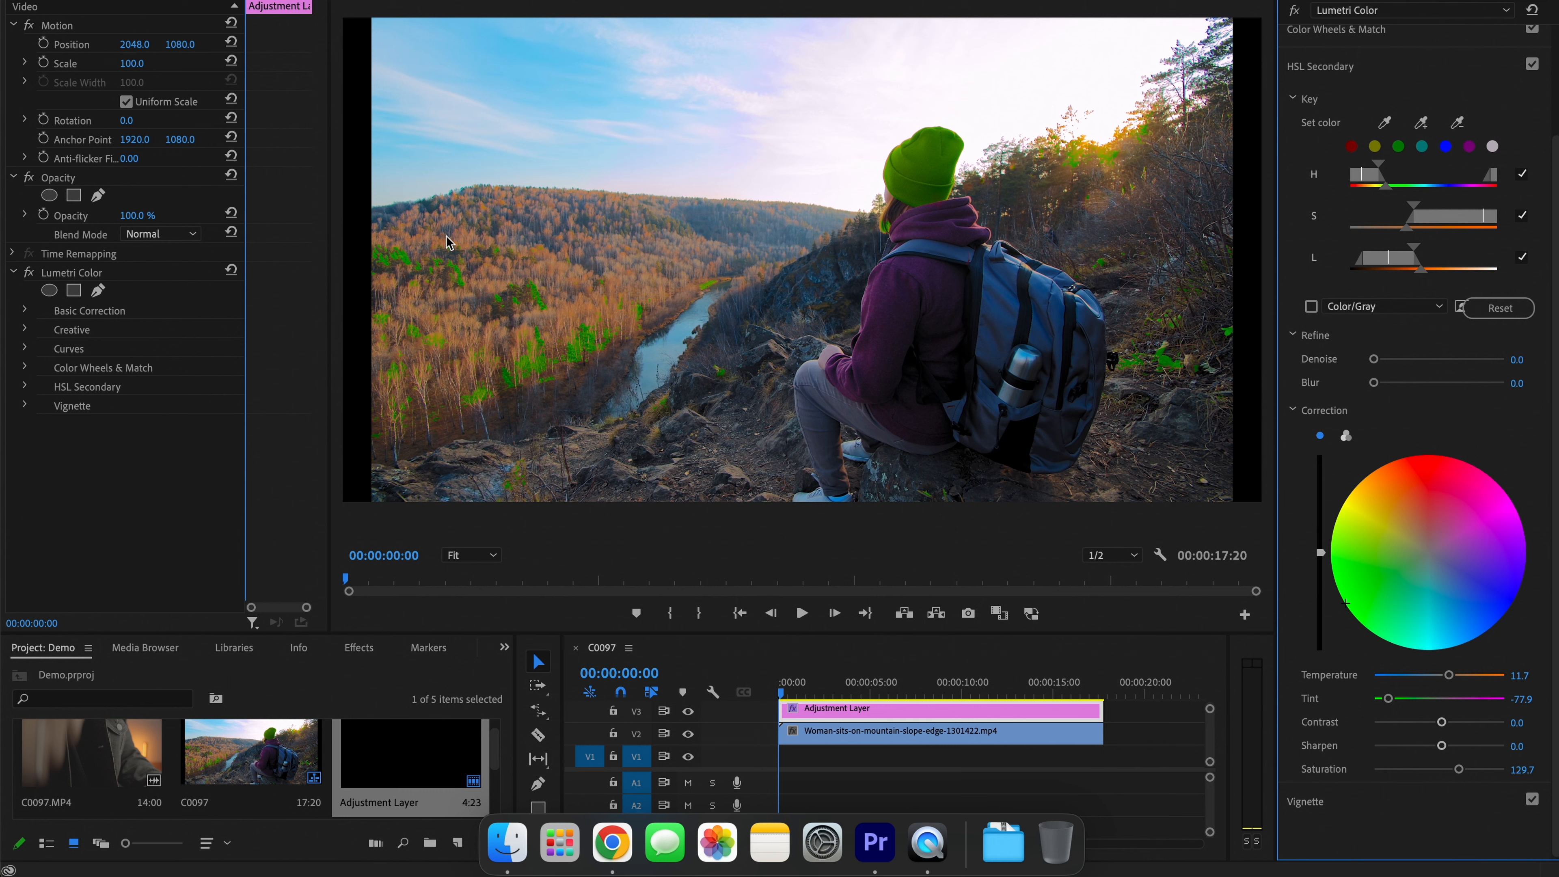
# Draw a closed freehand opacity mask around the hat at 00:00:03:12 and expand it to 137.3.
pyautogui.click(842, 683)
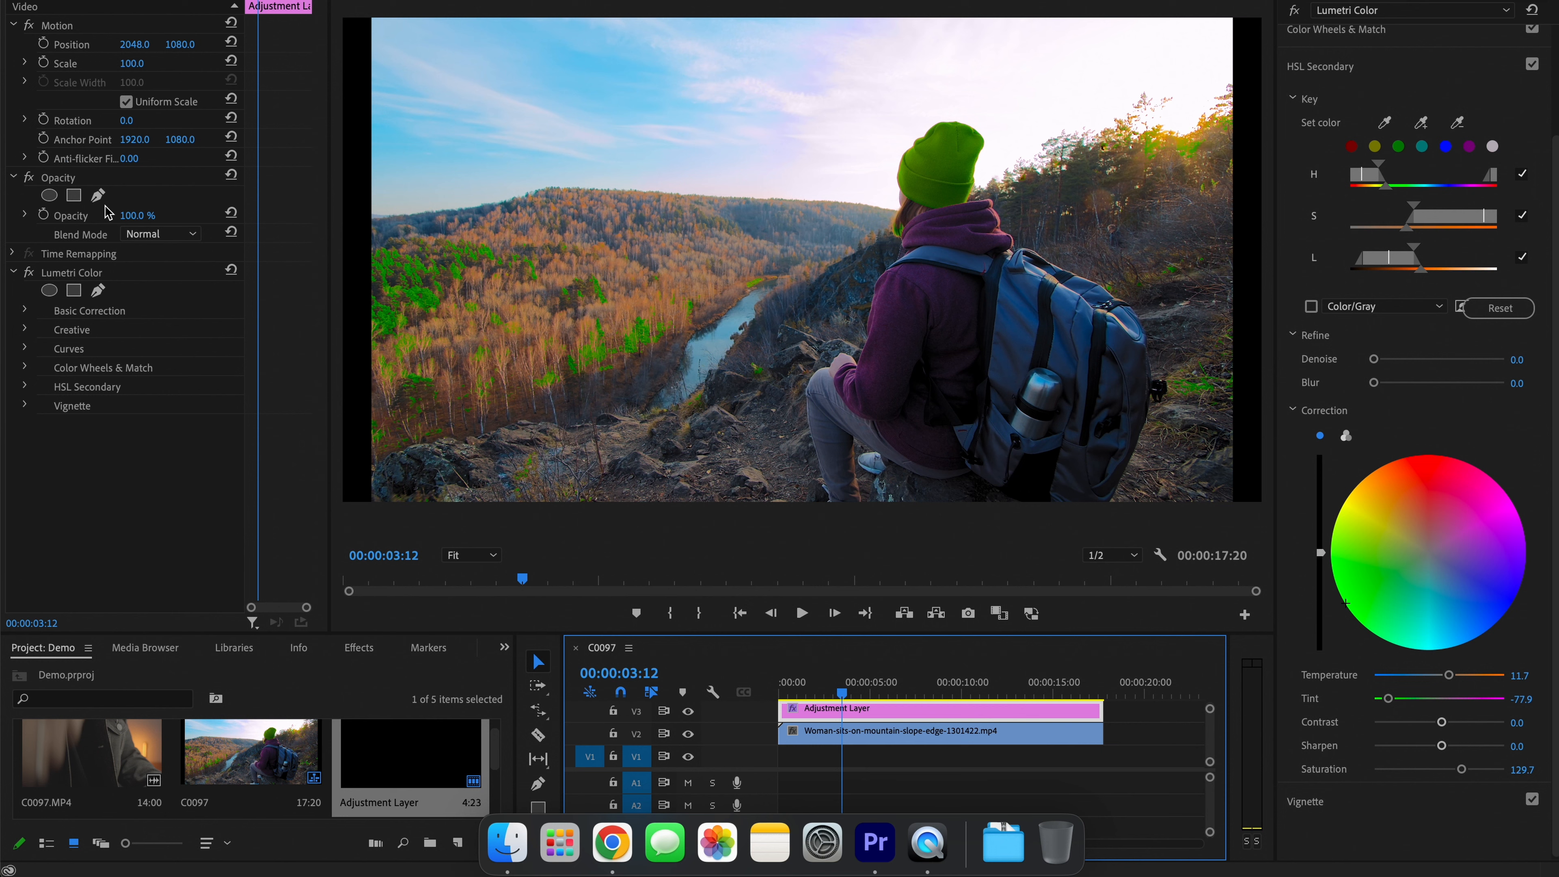
pyautogui.click(98, 194)
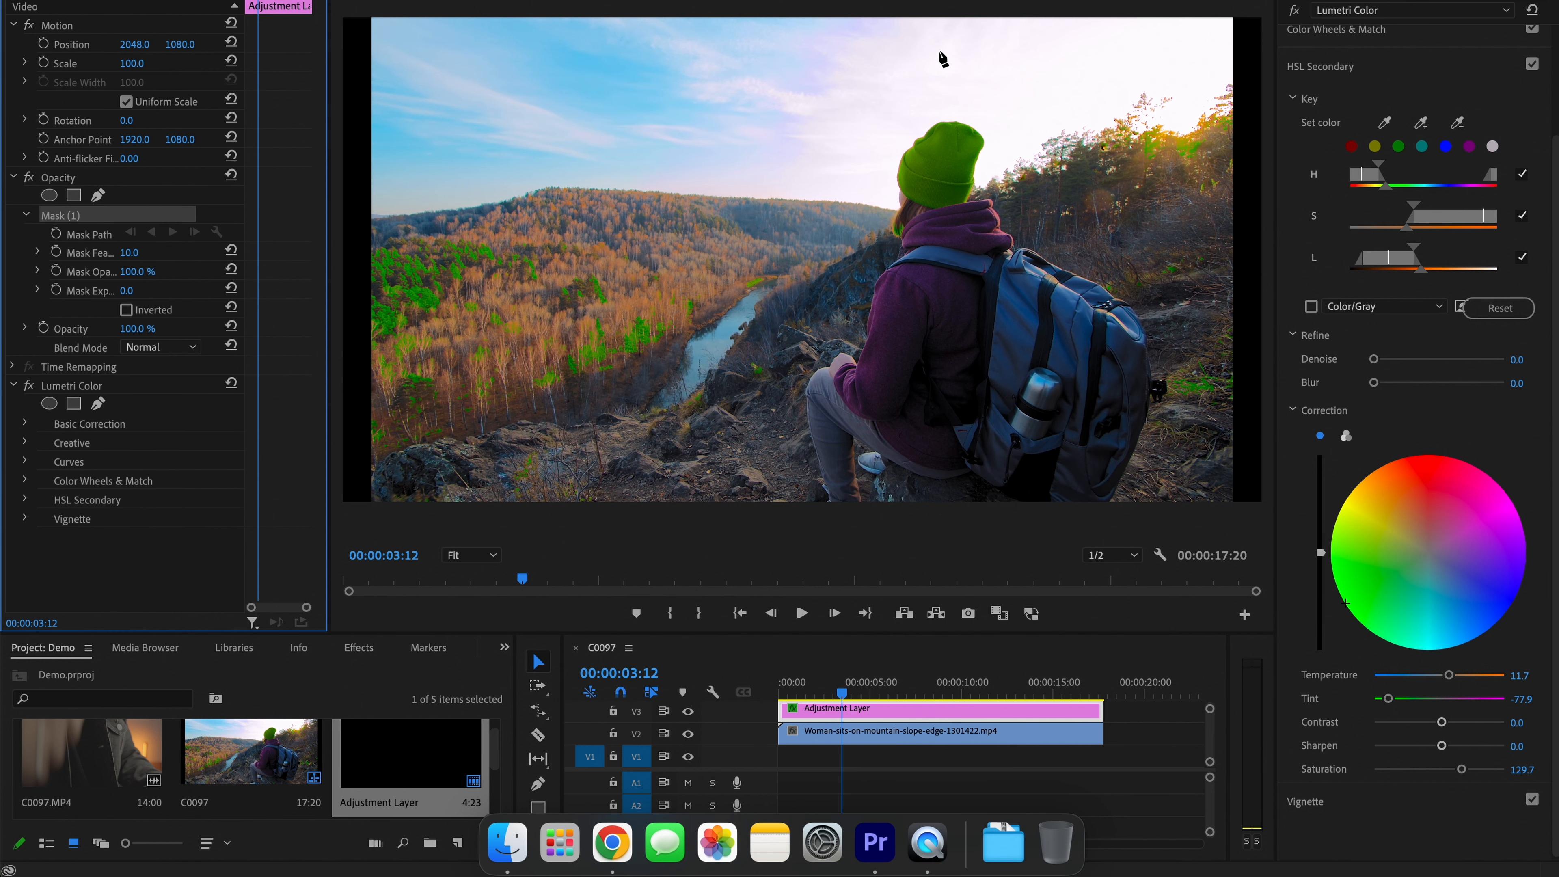
pyautogui.click(887, 131)
pyautogui.click(950, 93)
pyautogui.click(1011, 114)
pyautogui.click(1005, 152)
pyautogui.click(992, 199)
pyautogui.click(968, 210)
pyautogui.click(931, 215)
pyautogui.click(900, 207)
pyautogui.click(876, 158)
pyautogui.click(886, 131)
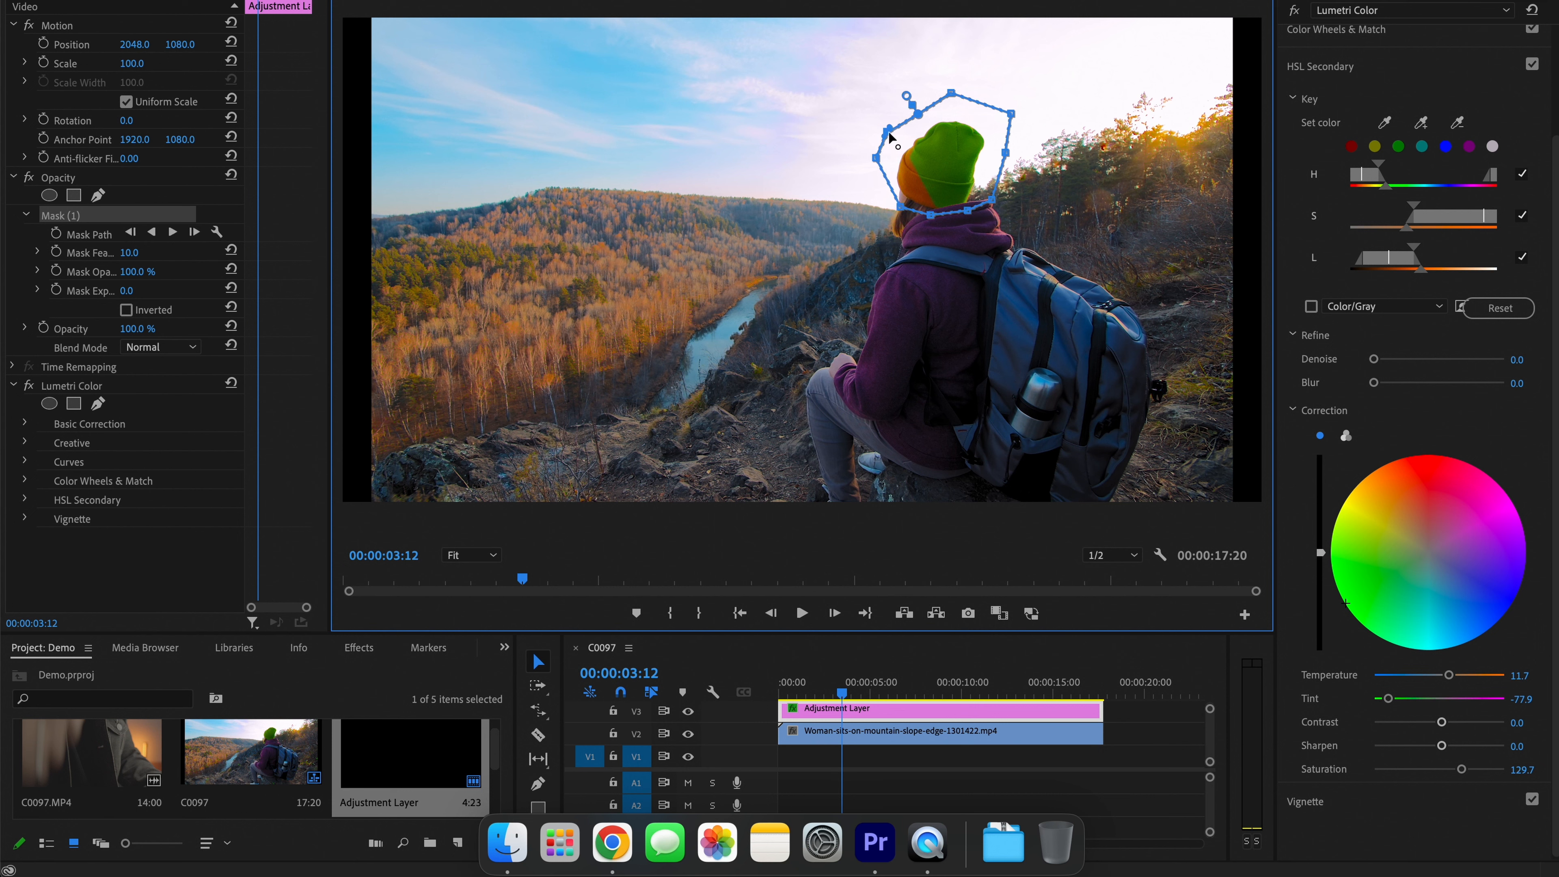
pyautogui.moveTo(911, 104); pyautogui.dragTo(878, 75)
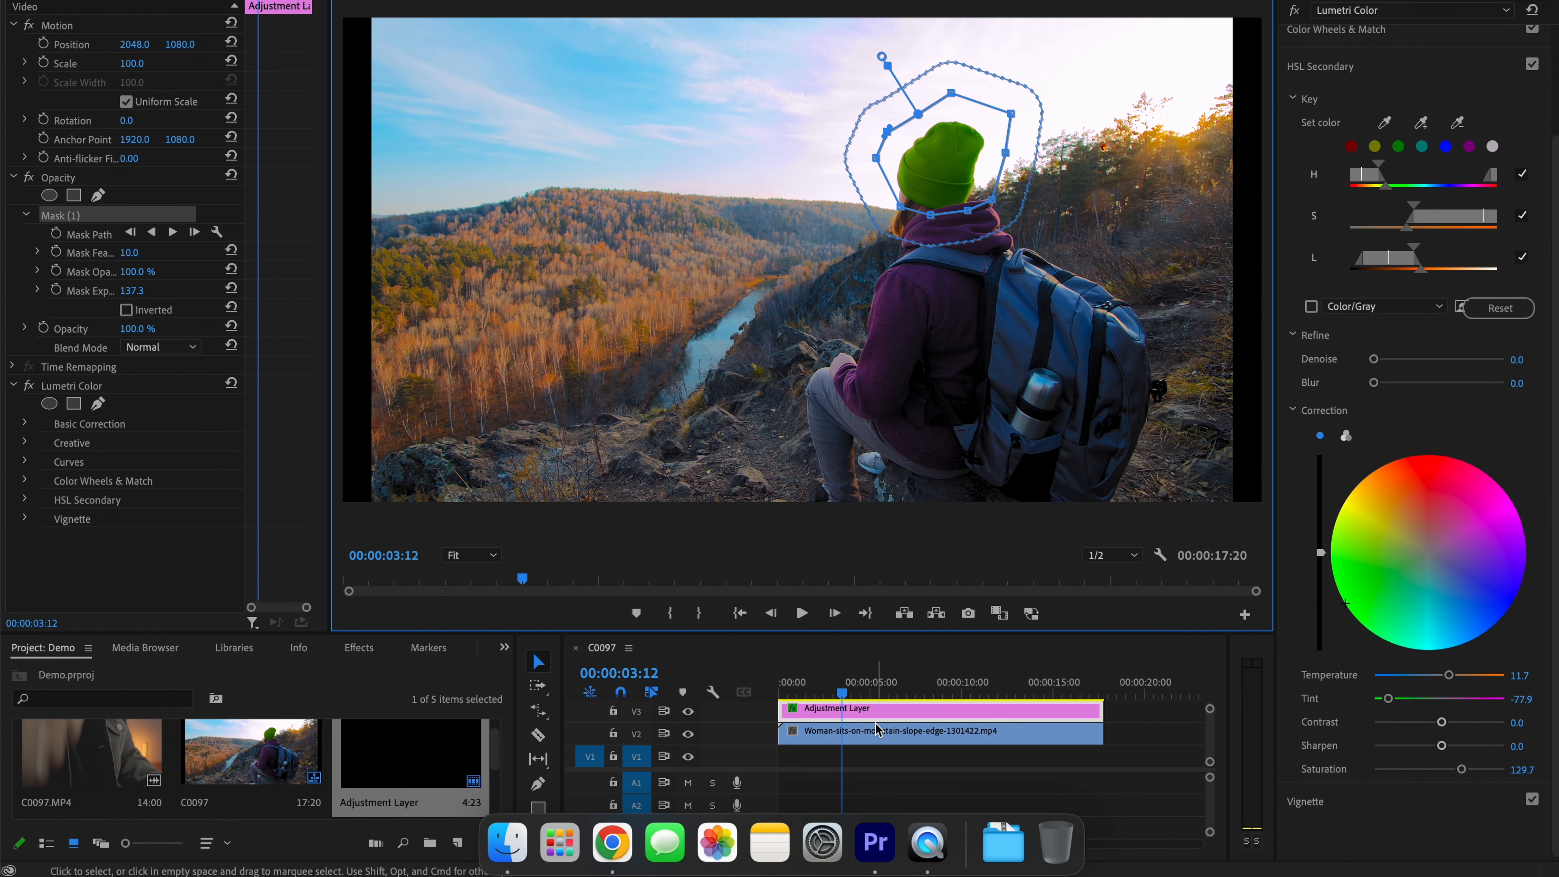
# Reposition the mask over the hat at 00:00:00:00 and enable keyframing for the mask path.
pyautogui.moveTo(846, 697); pyautogui.dragTo(775, 705)
pyautogui.moveTo(919, 161); pyautogui.dragTo(907, 163)
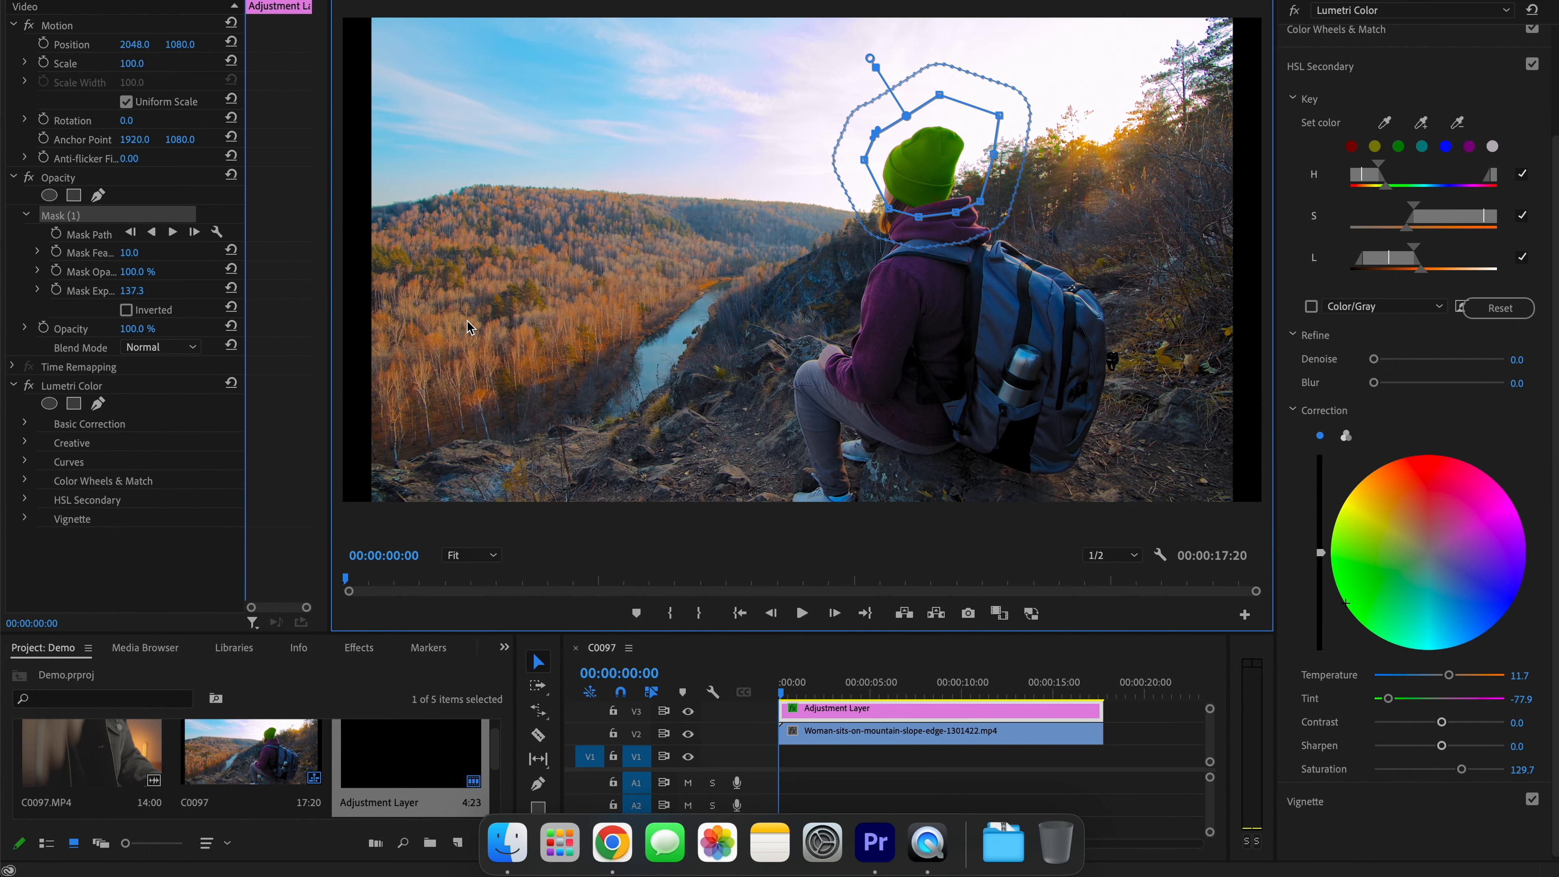
pyautogui.click(58, 234)
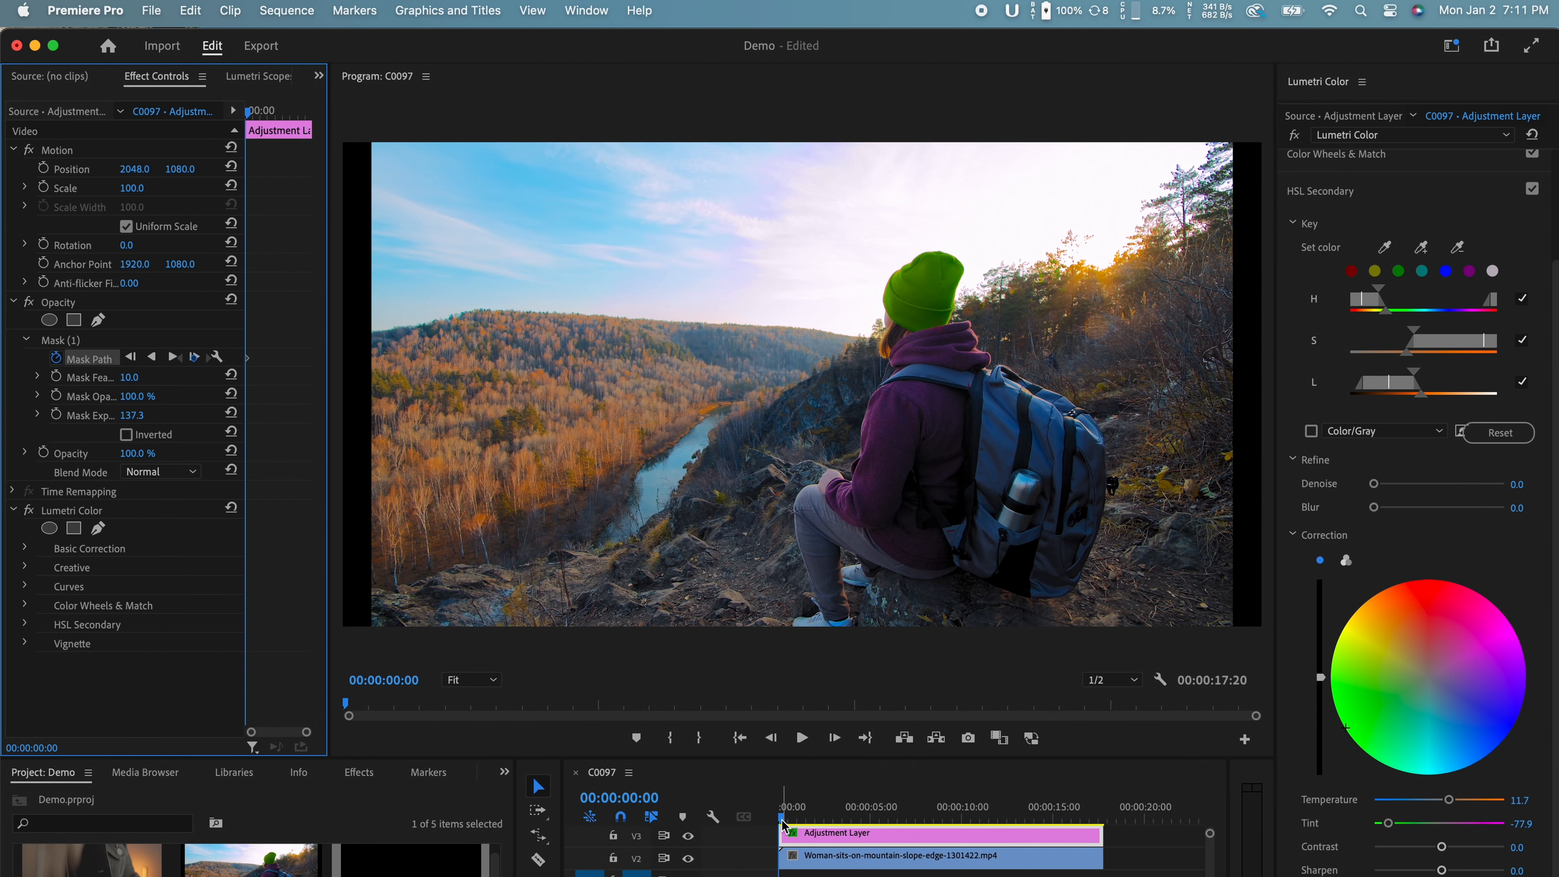
# Keyframe the mask path at 00:00:17:12 and midway through the clip, moving and reshaping the mask to fit around the hat.
pyautogui.moveTo(784, 826); pyautogui.dragTo(1099, 829)
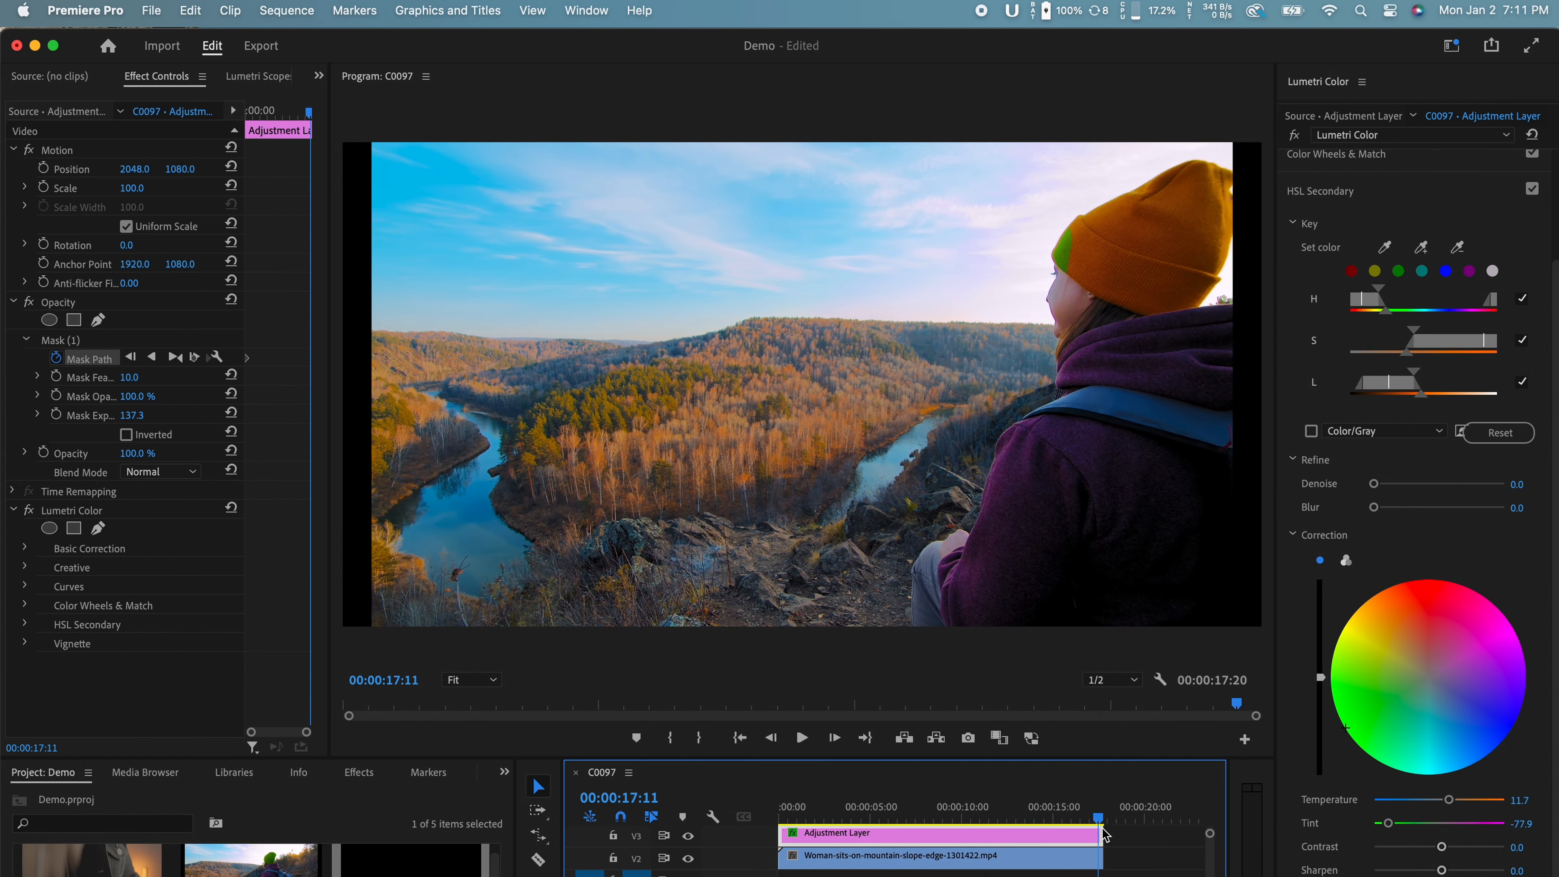
pyautogui.click(89, 372)
pyautogui.moveTo(958, 259); pyautogui.dragTo(1204, 159)
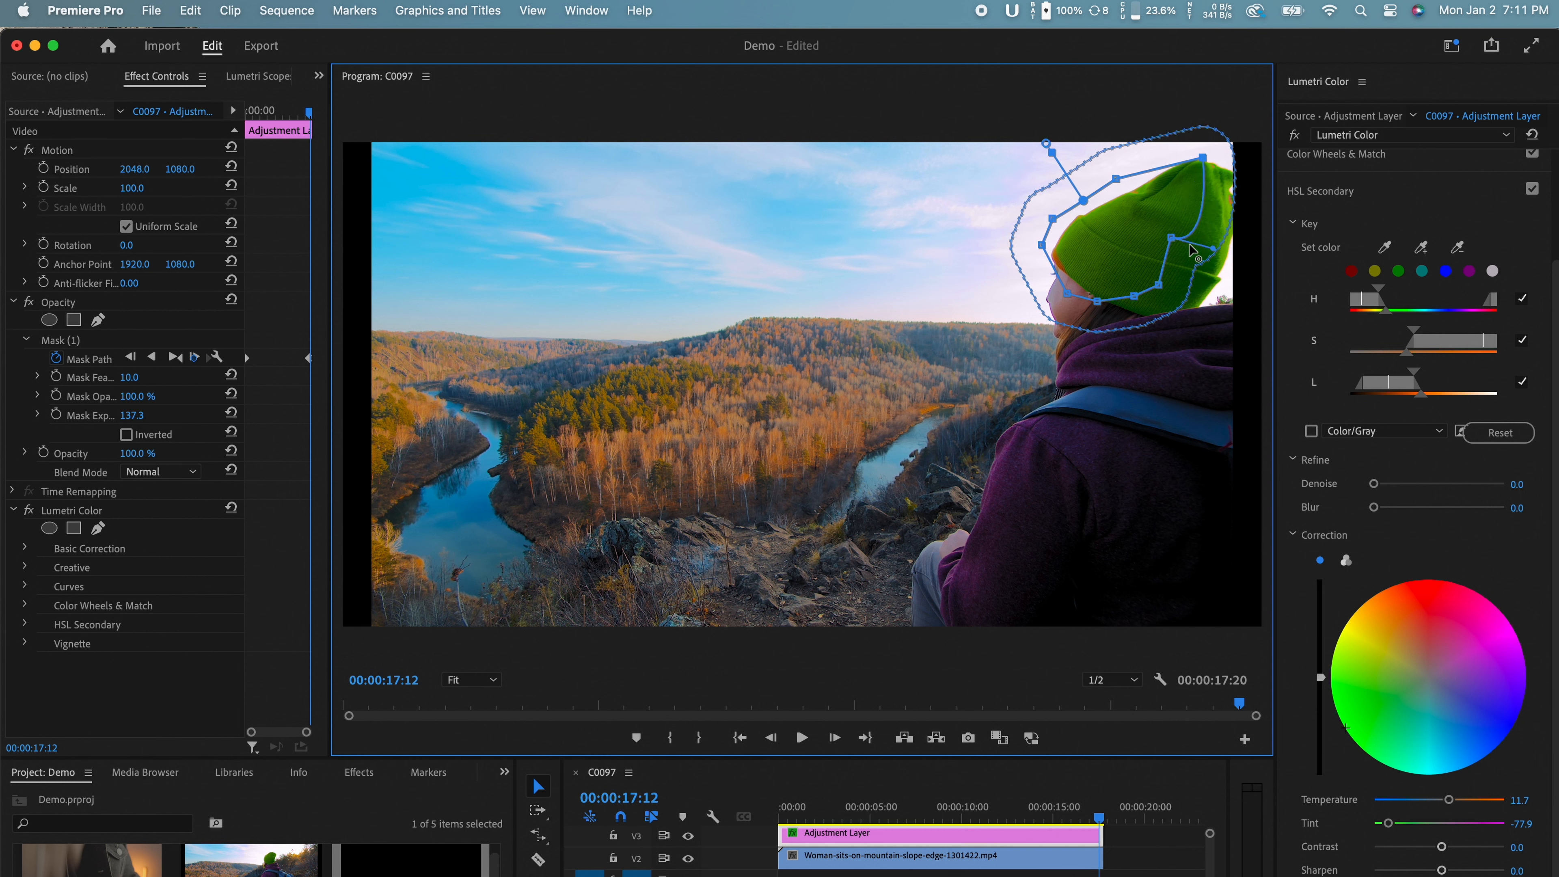
pyautogui.moveTo(1180, 239); pyautogui.dragTo(1232, 301)
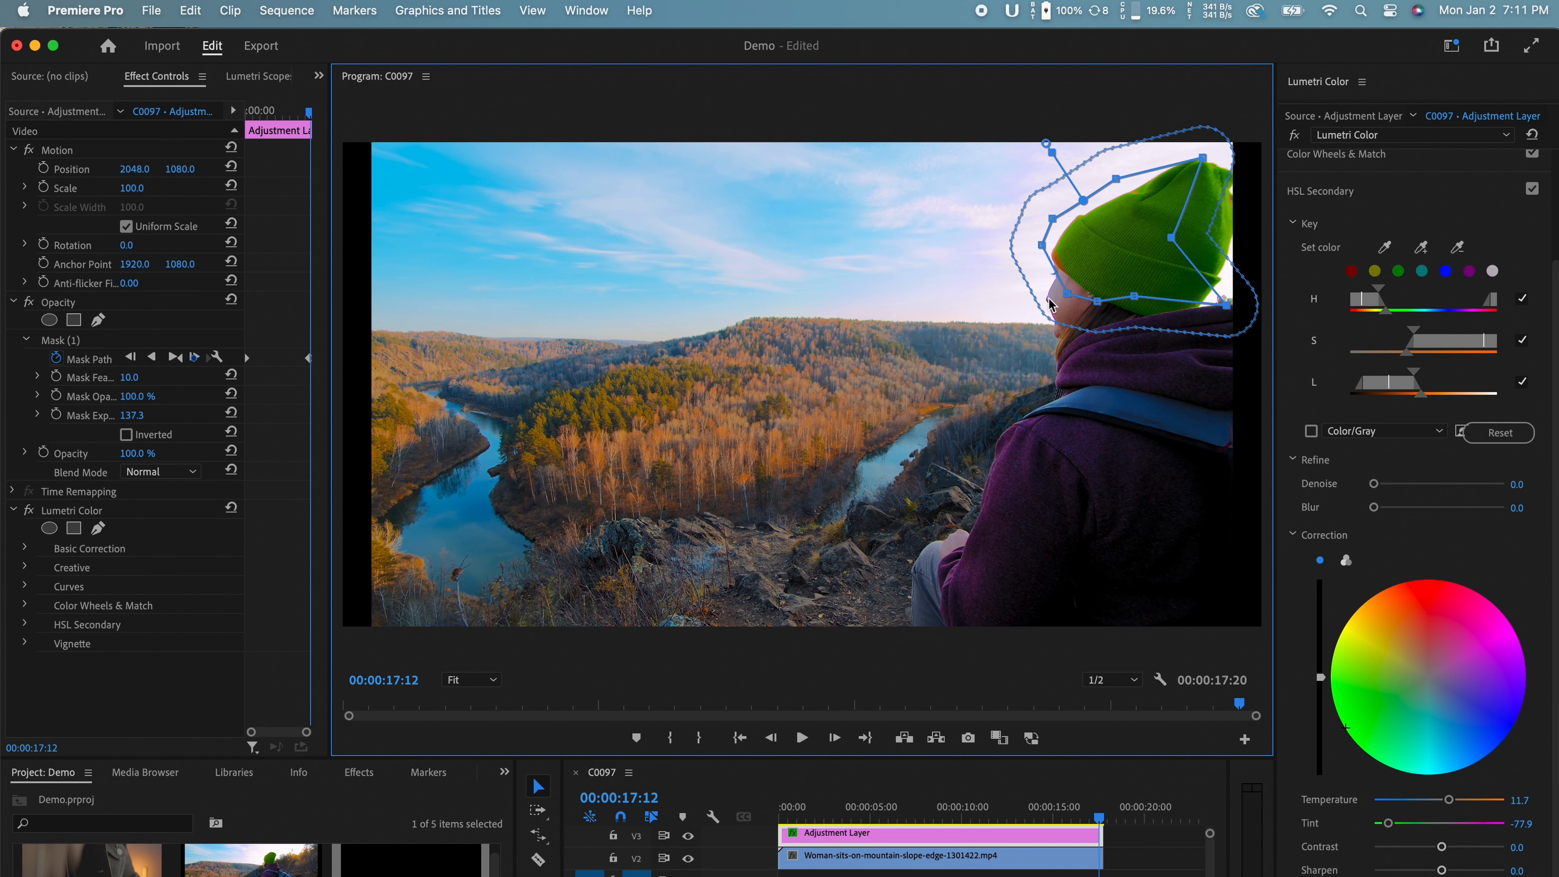
pyautogui.moveTo(1132, 301); pyautogui.dragTo(1135, 330)
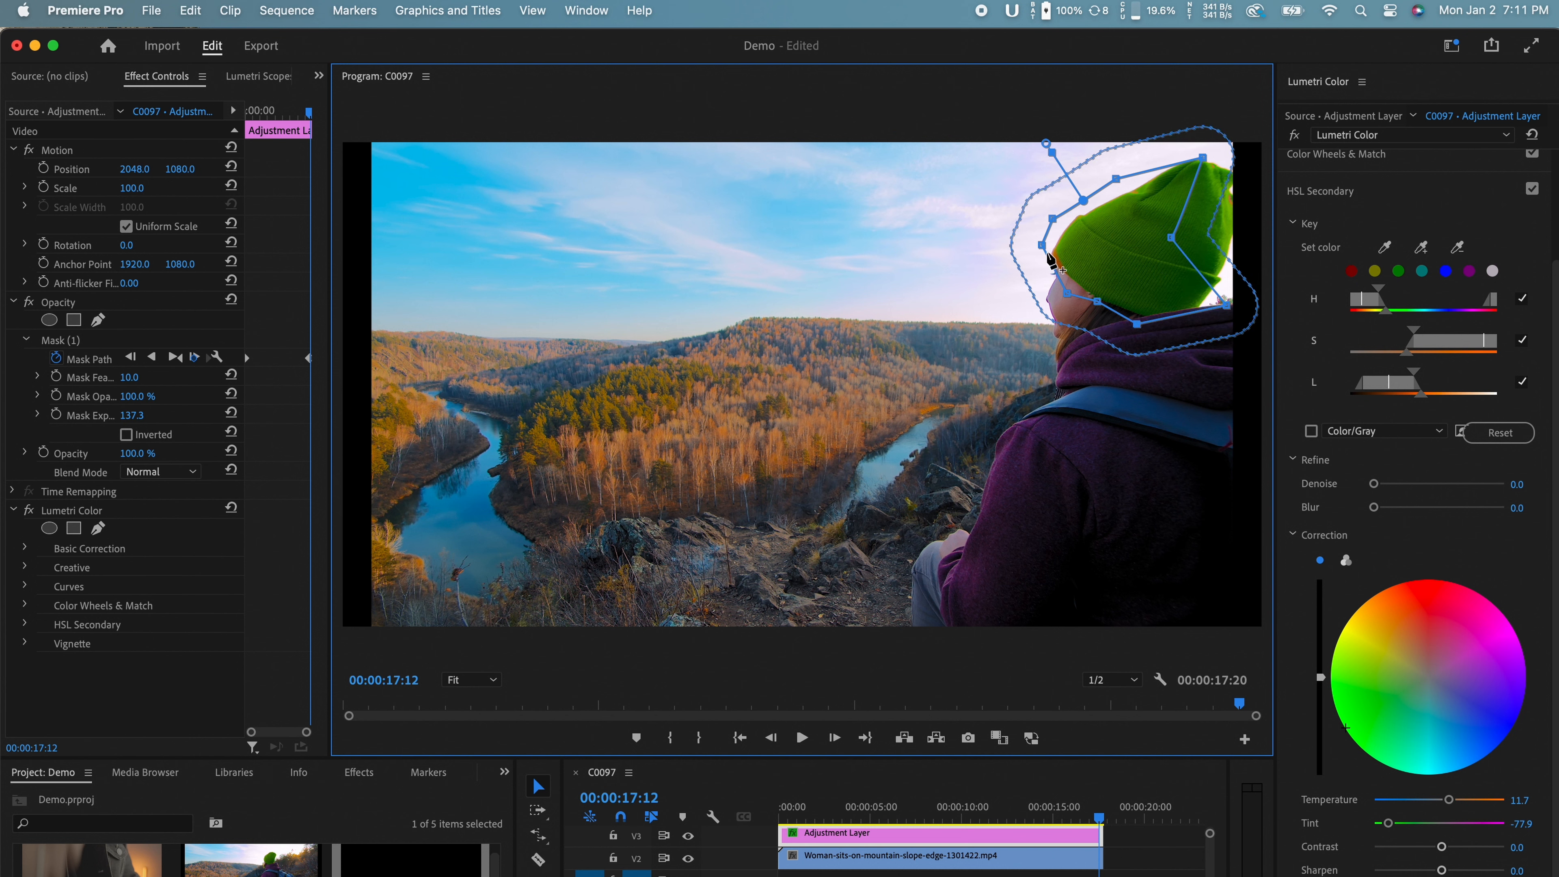
pyautogui.moveTo(1042, 249); pyautogui.dragTo(1027, 251)
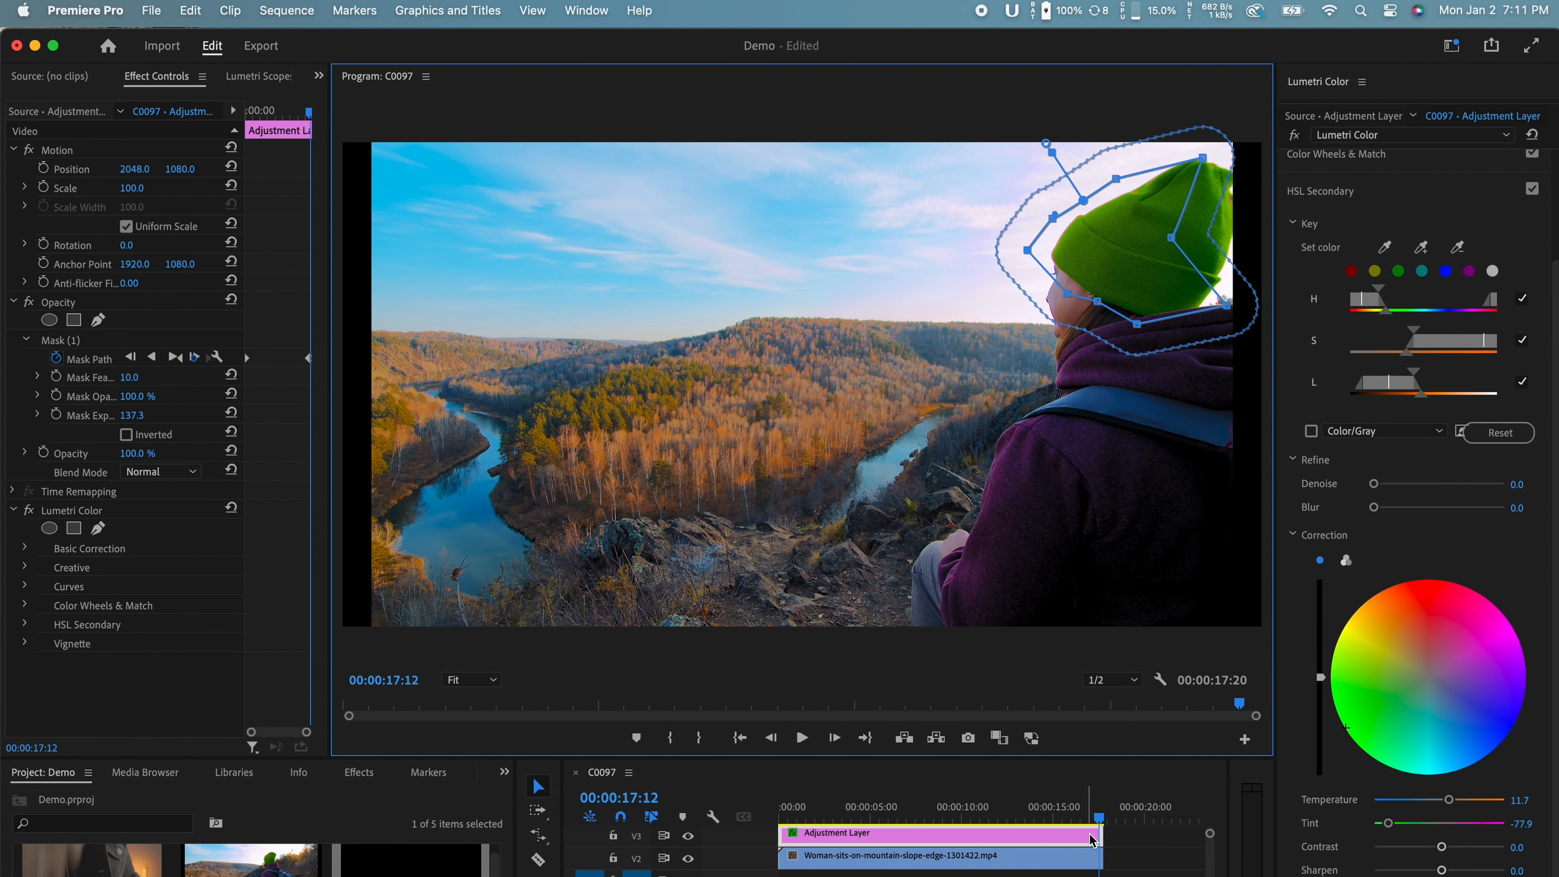
pyautogui.moveTo(1111, 828); pyautogui.dragTo(927, 830)
pyautogui.moveTo(988, 280); pyautogui.dragTo(952, 289)
# Play the sequence from the start to check how the mask follows the hat.
pyautogui.moveTo(925, 822); pyautogui.dragTo(781, 810)
pyautogui.click(832, 864)
pyautogui.click(832, 837)
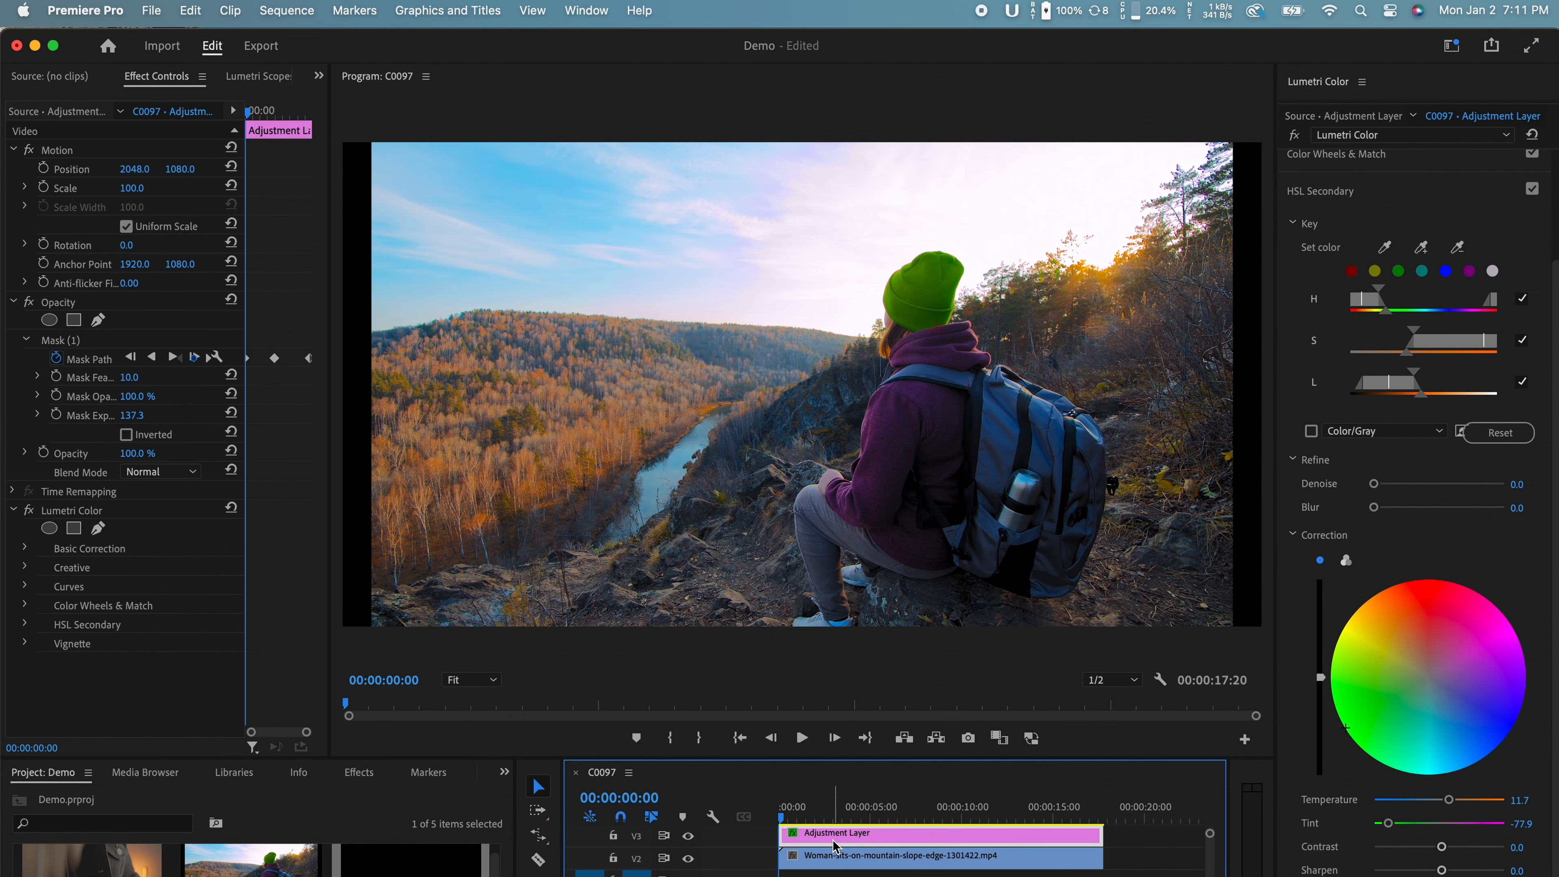
pyautogui.press('space')
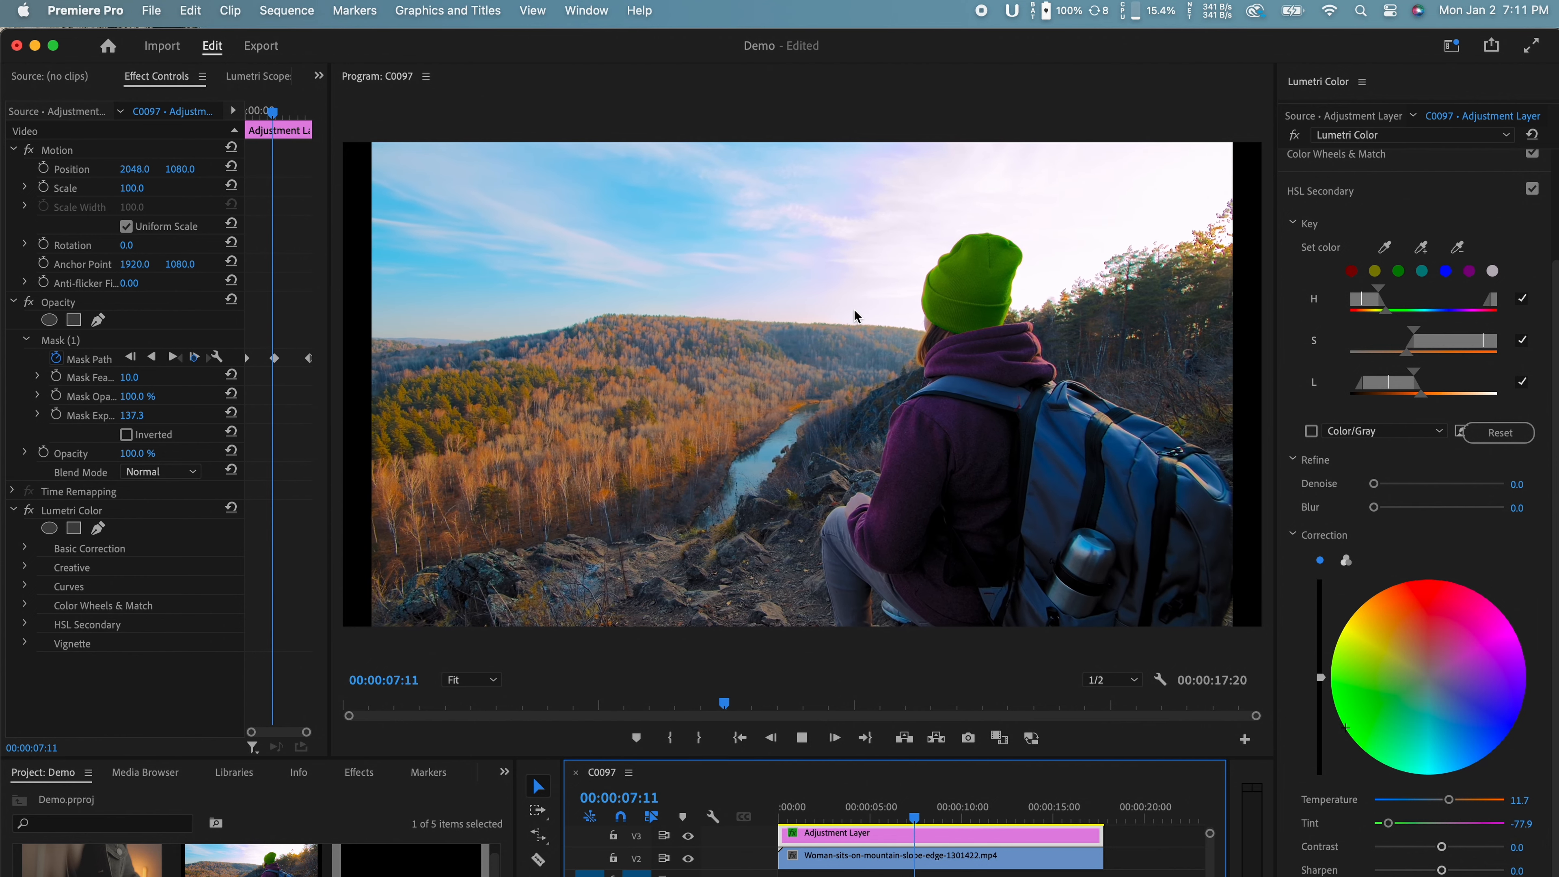
pyautogui.press('space')
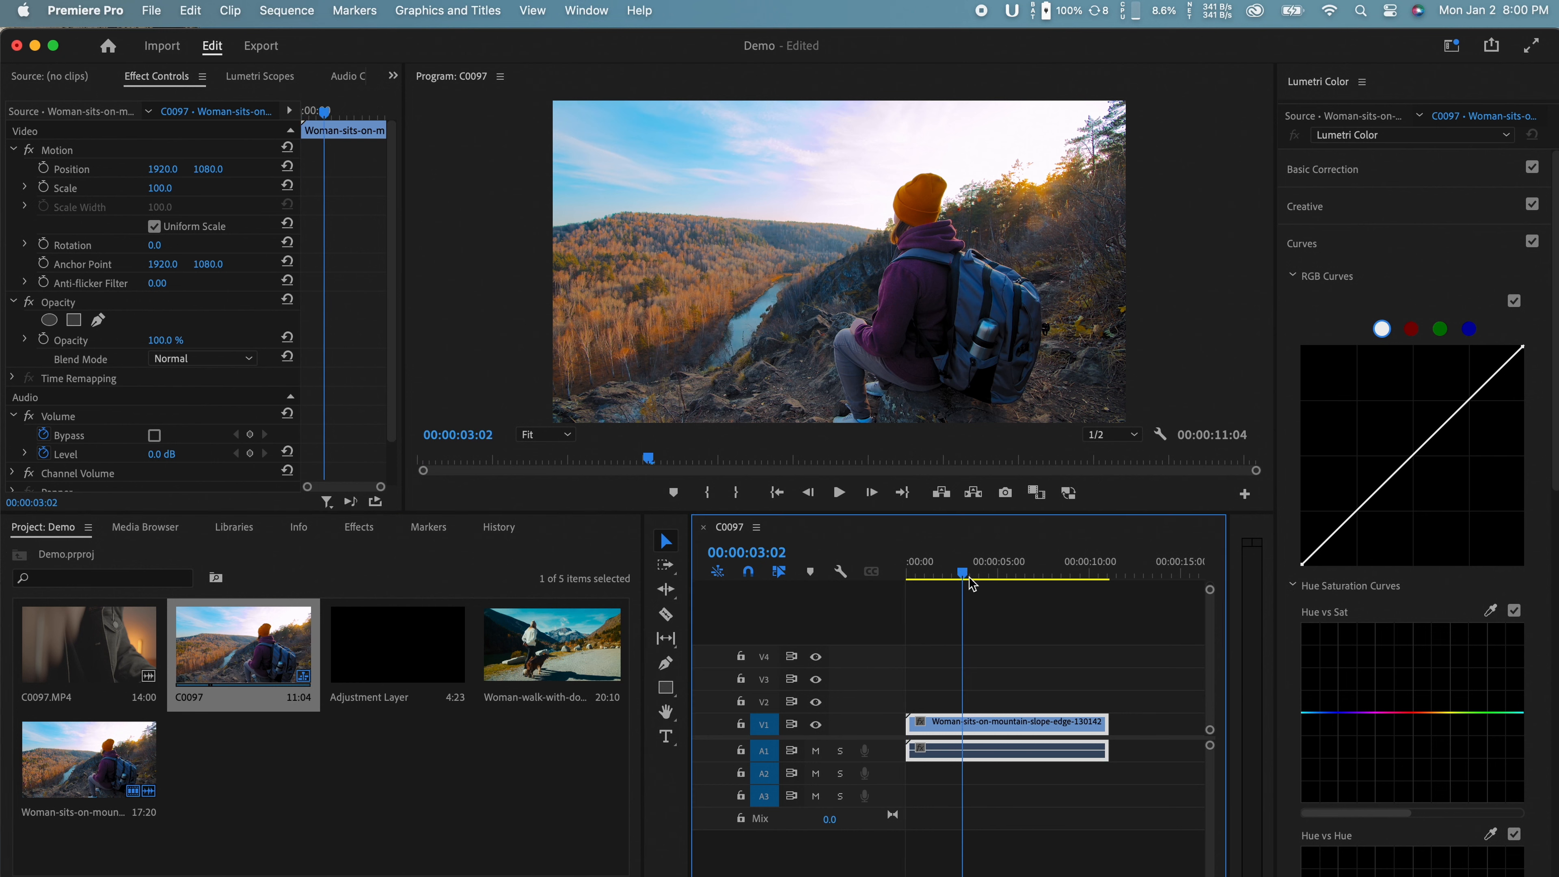
# Return the playhead to 00:00:00:00 and check the frame size in the sequence settings, leaving them unchanged.
pyautogui.moveTo(967, 583); pyautogui.dragTo(907, 584)
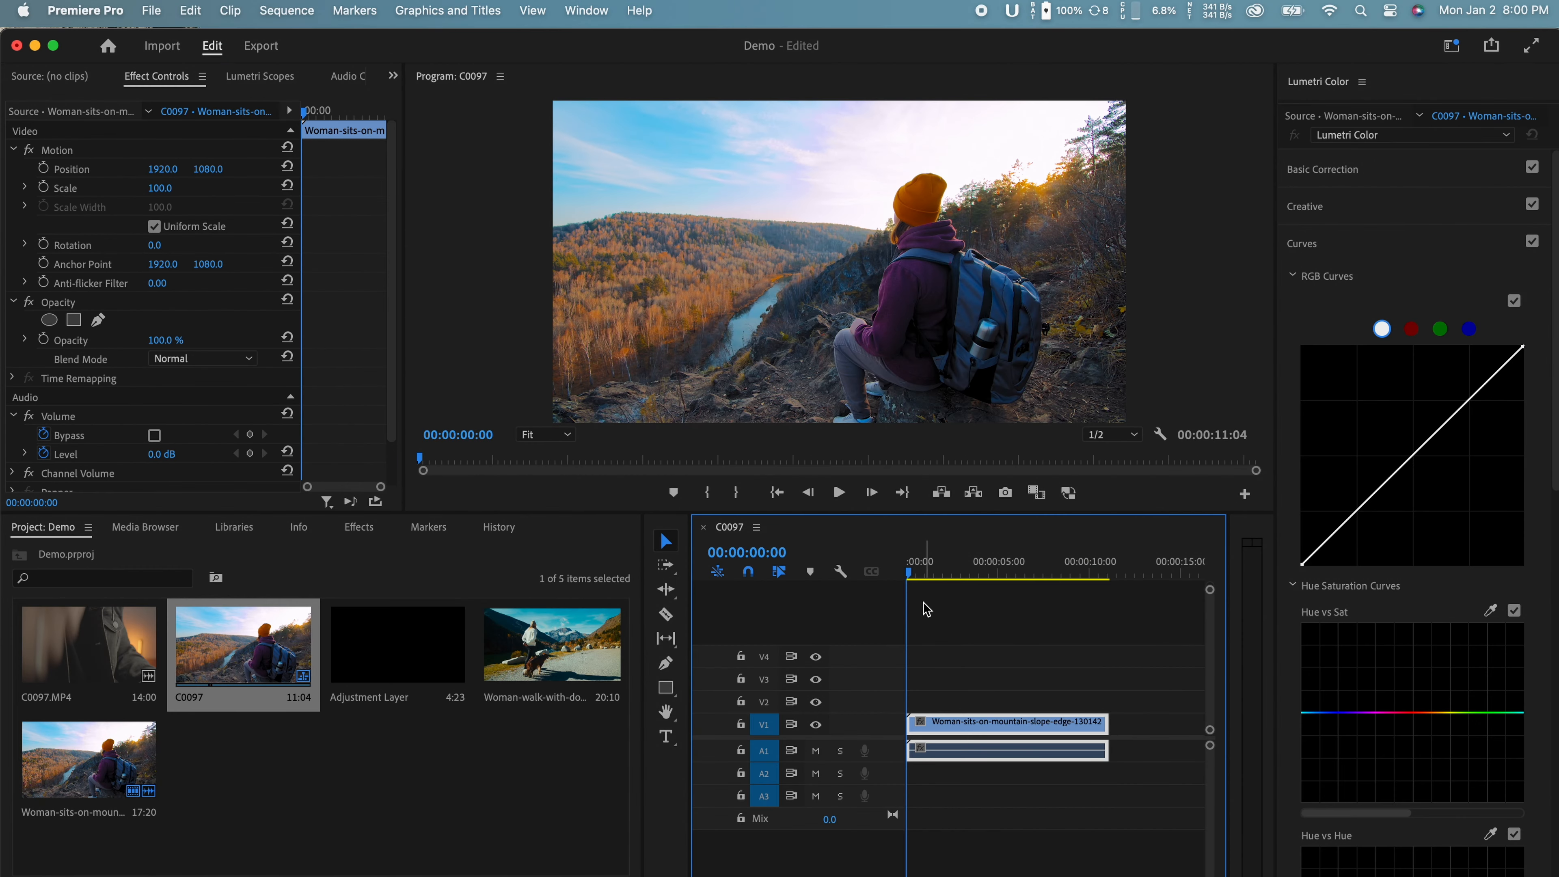
pyautogui.click(287, 10)
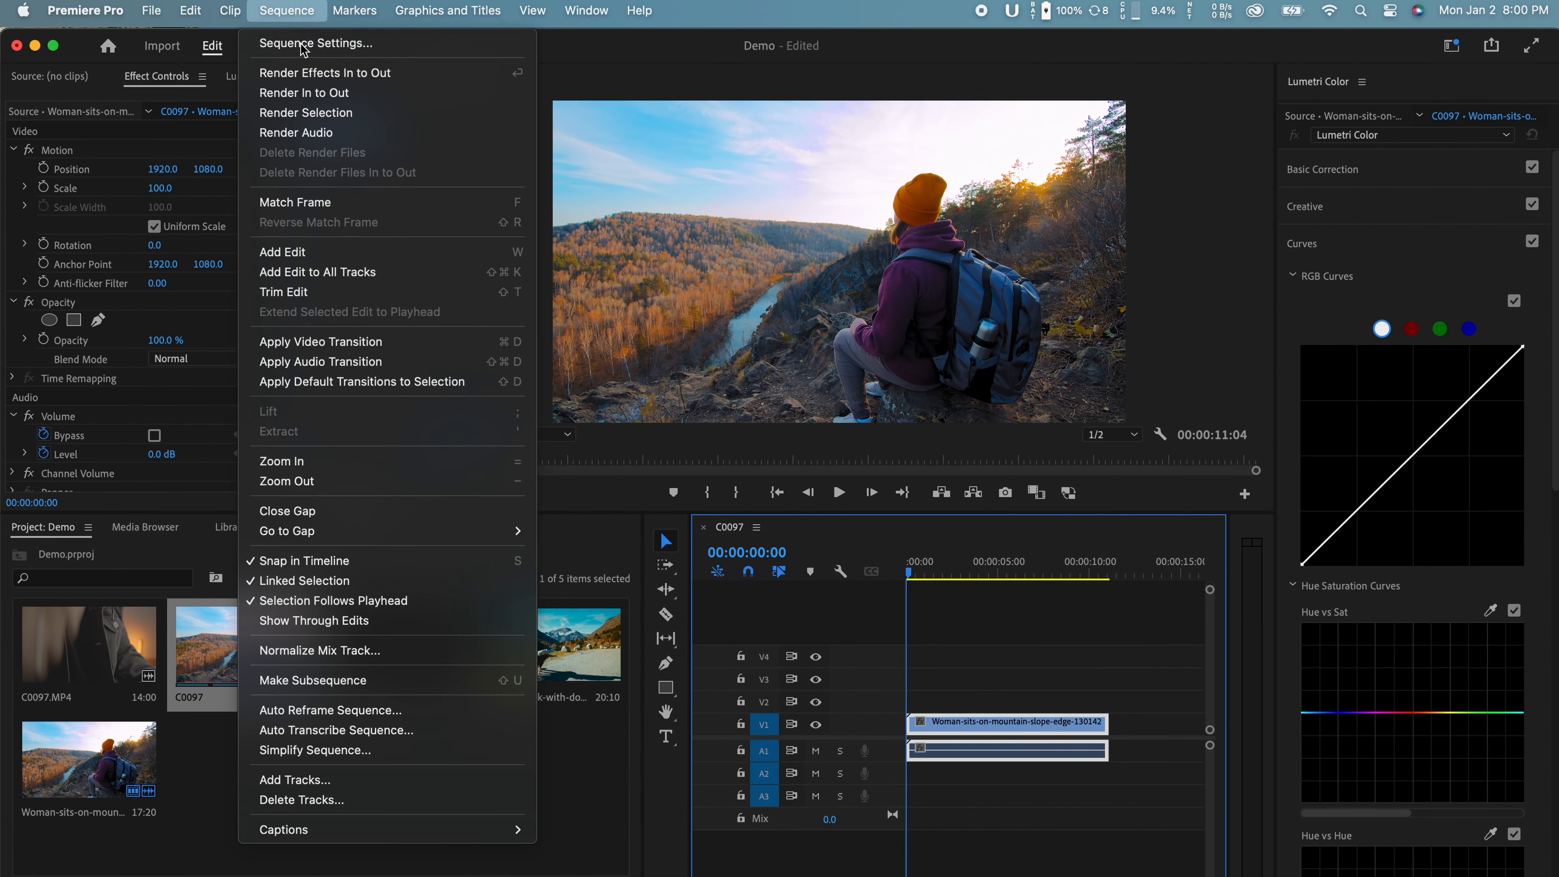
pyautogui.click(306, 31)
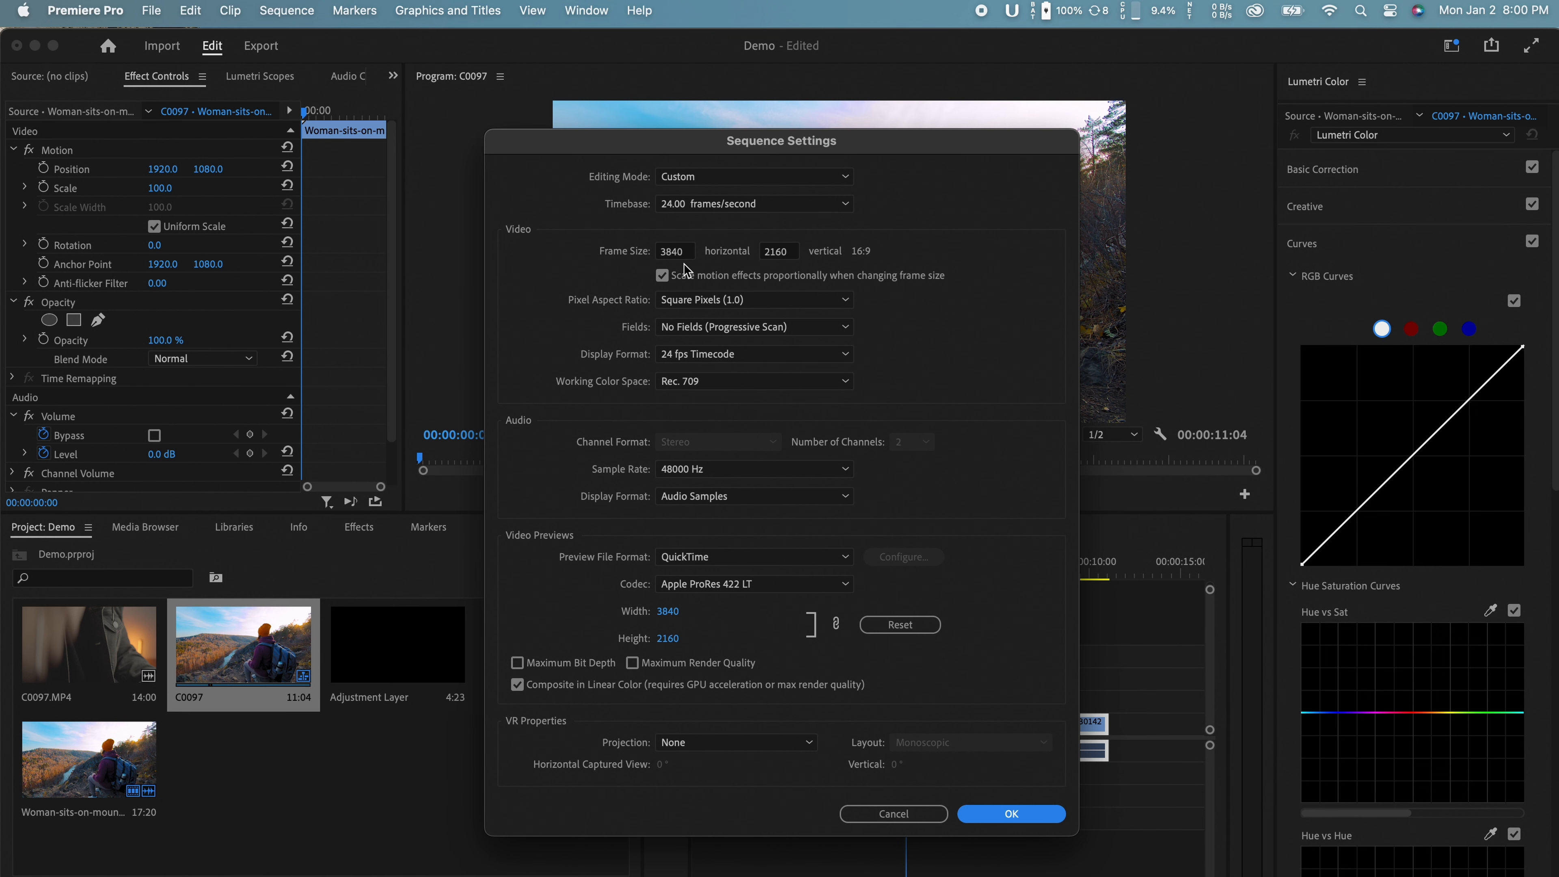
pyautogui.click(913, 814)
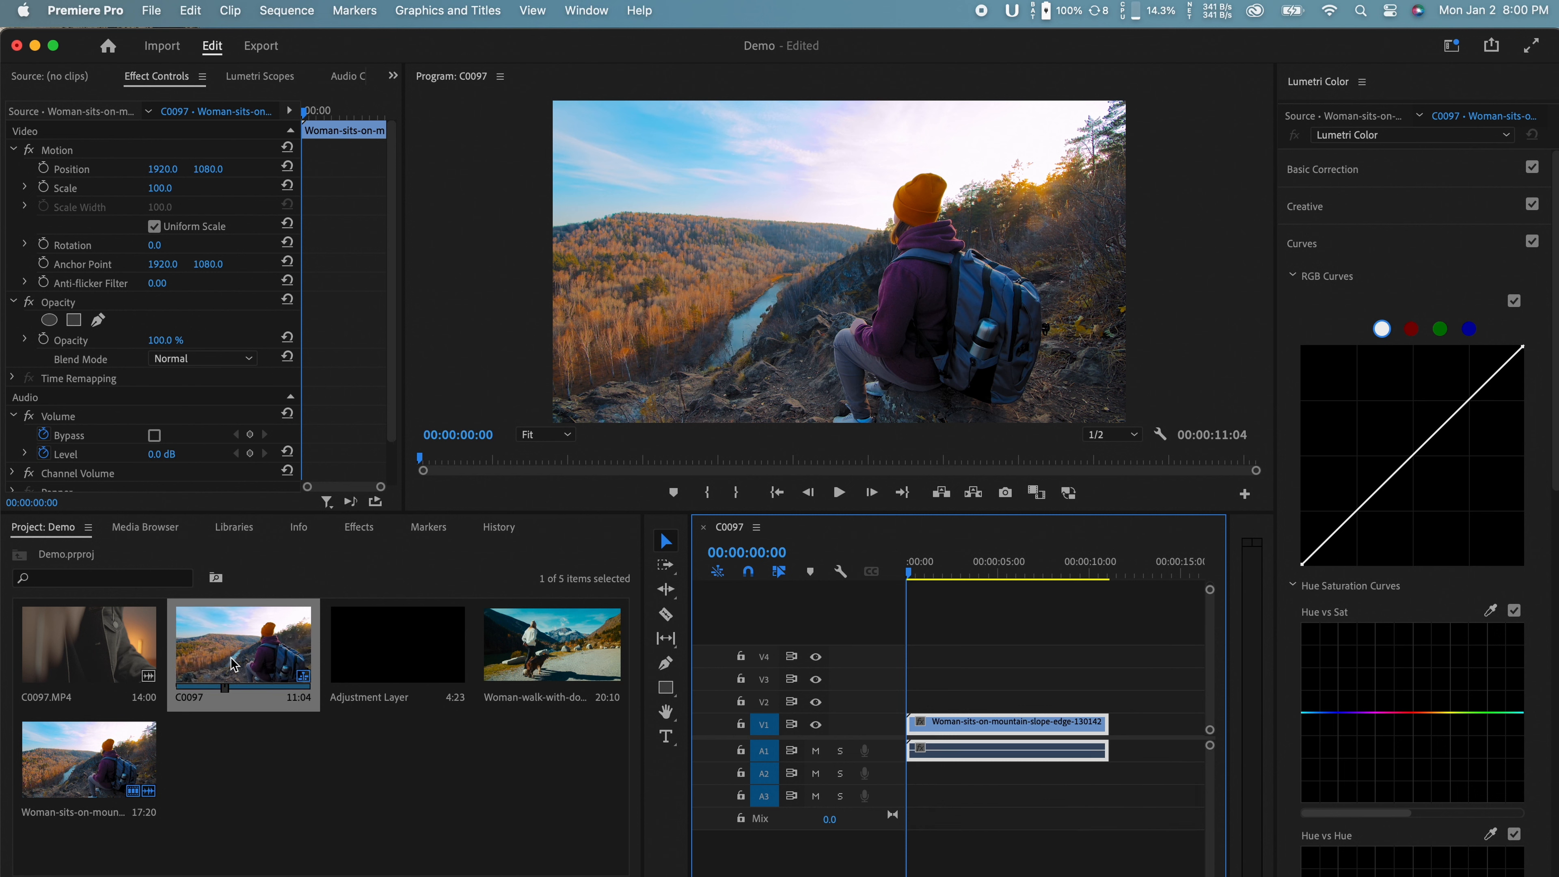
# Create an auto-reframed copy of sequence C0097 with a vertical 9:16 target aspect ratio and default motion tracking.
pyautogui.rightClick(244, 646)
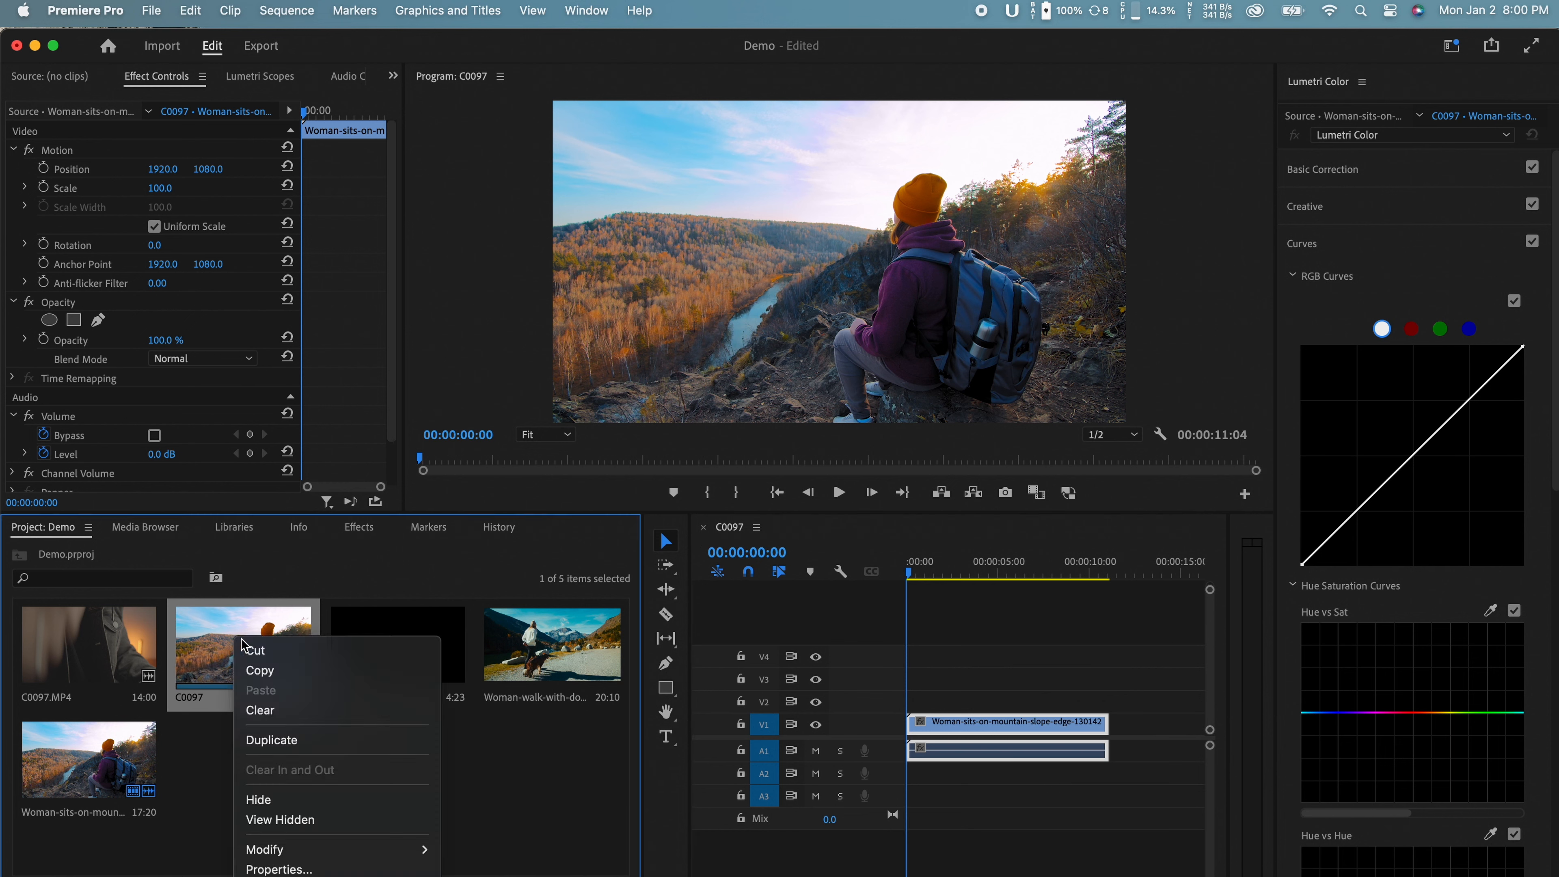
pyautogui.scroll(-6, 314, 644)
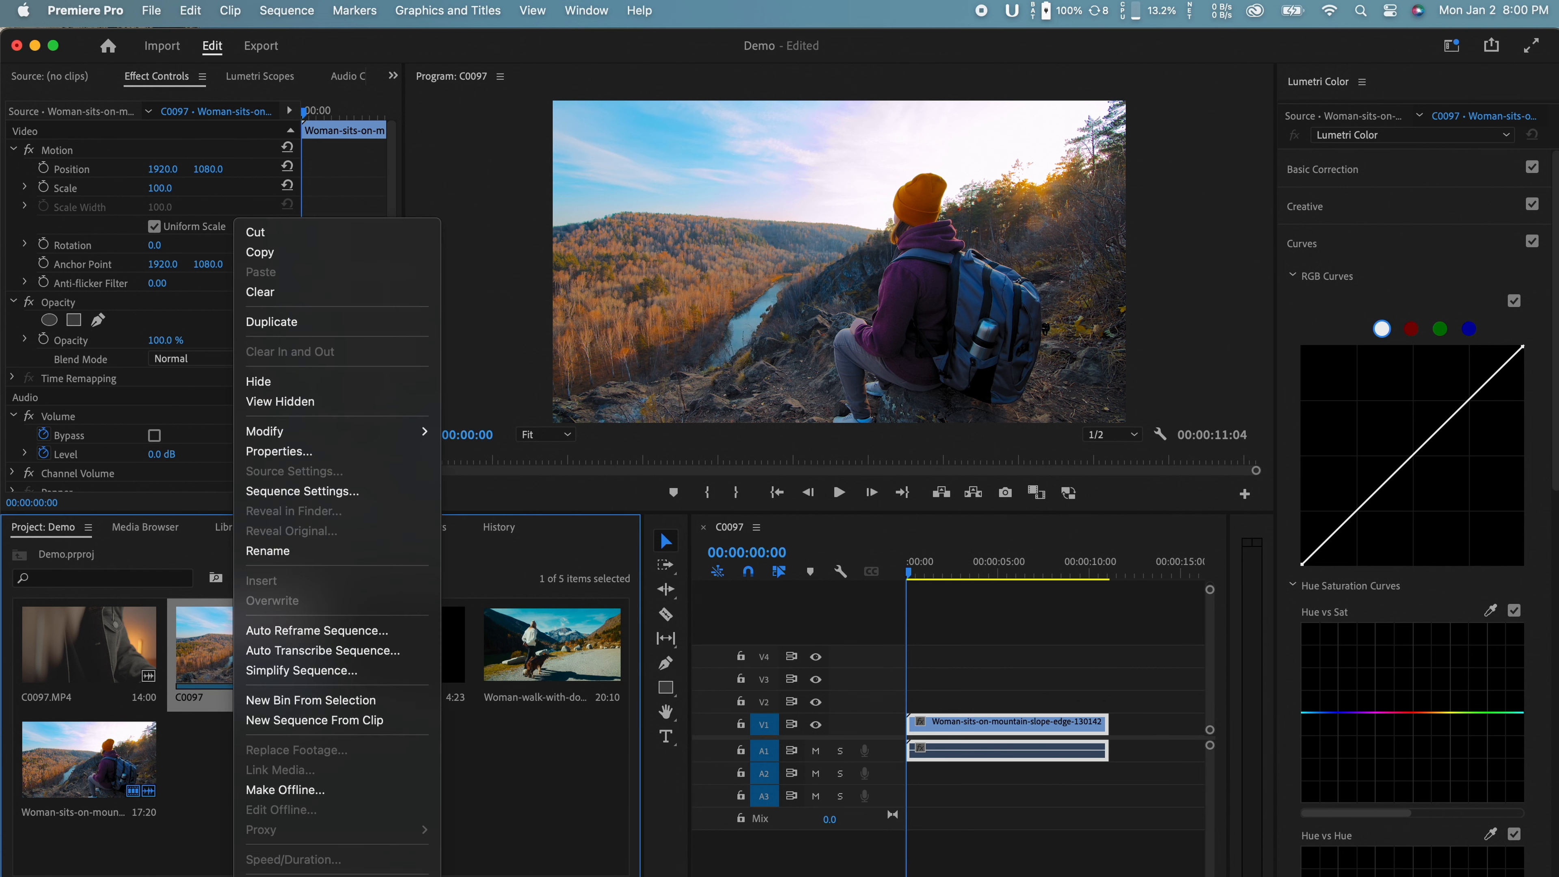
pyautogui.click(312, 638)
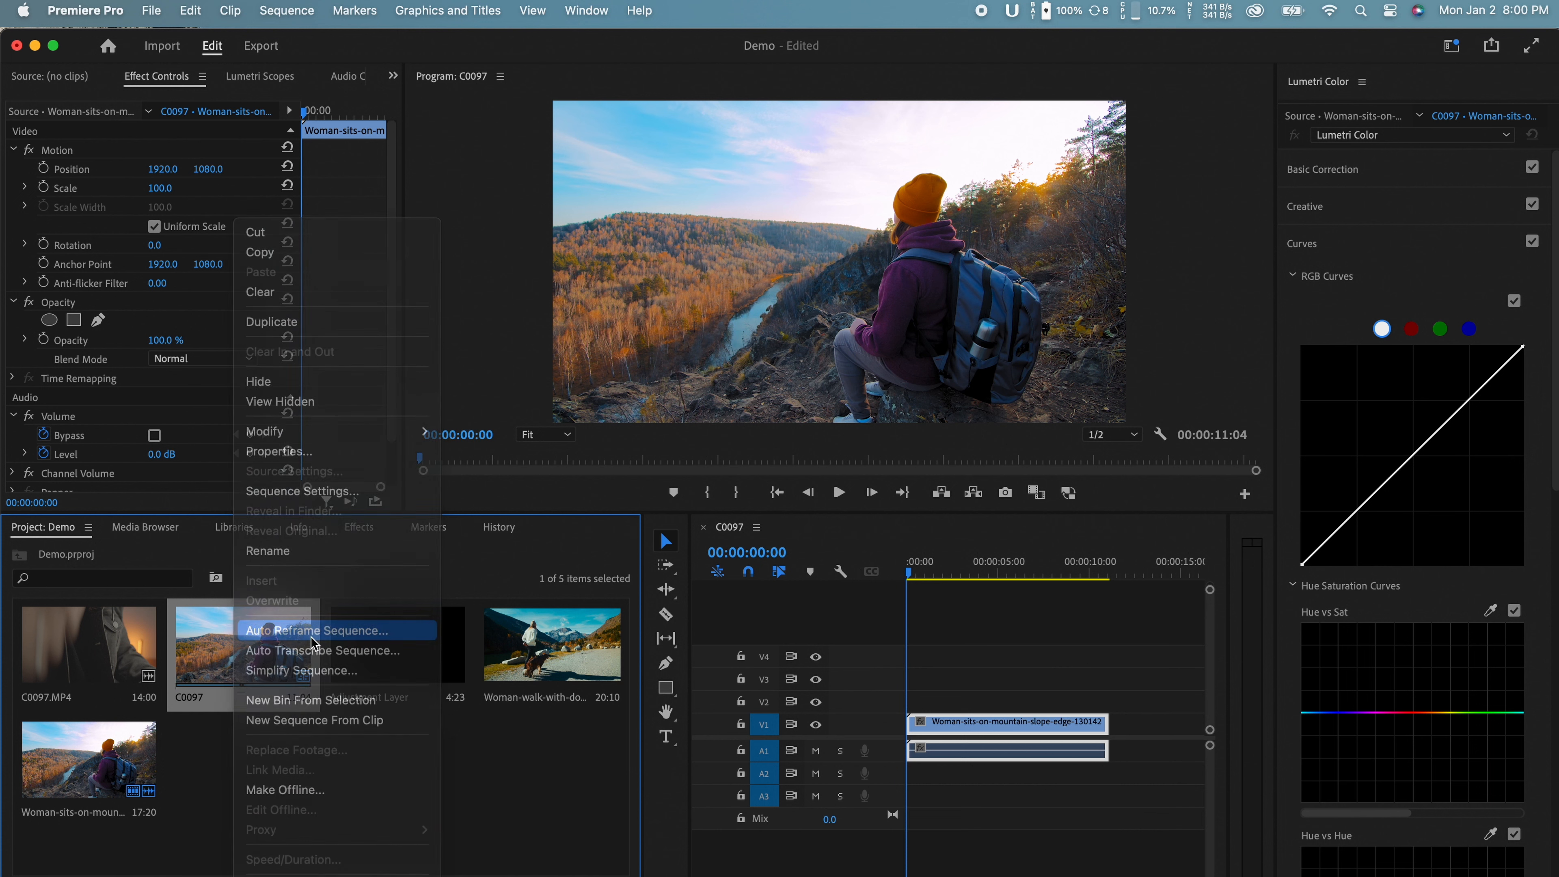
pyautogui.click(671, 466)
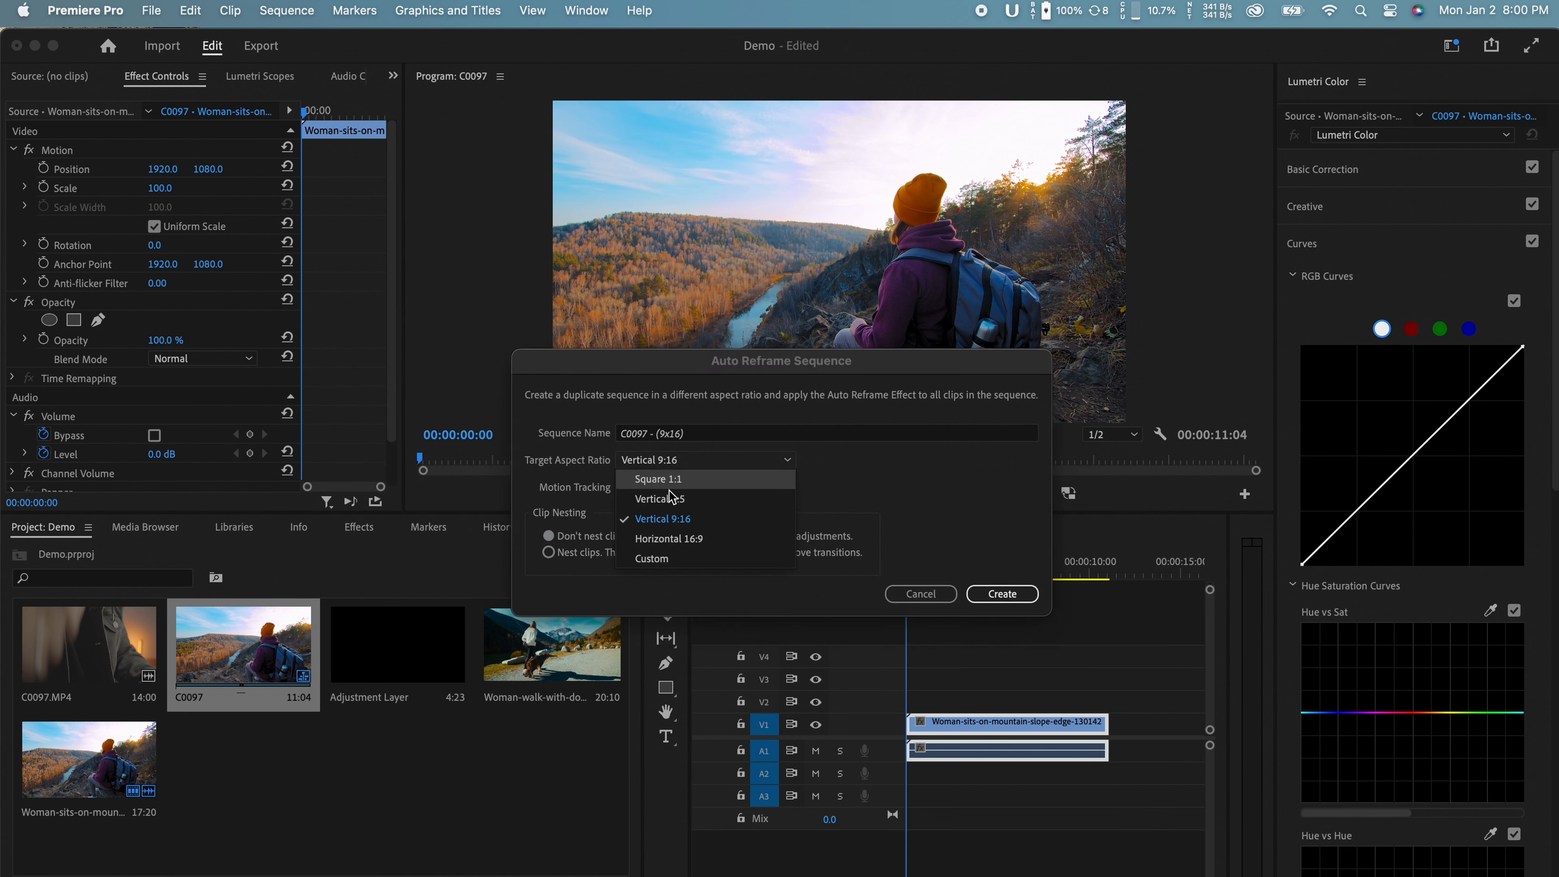
pyautogui.click(710, 530)
pyautogui.click(1007, 595)
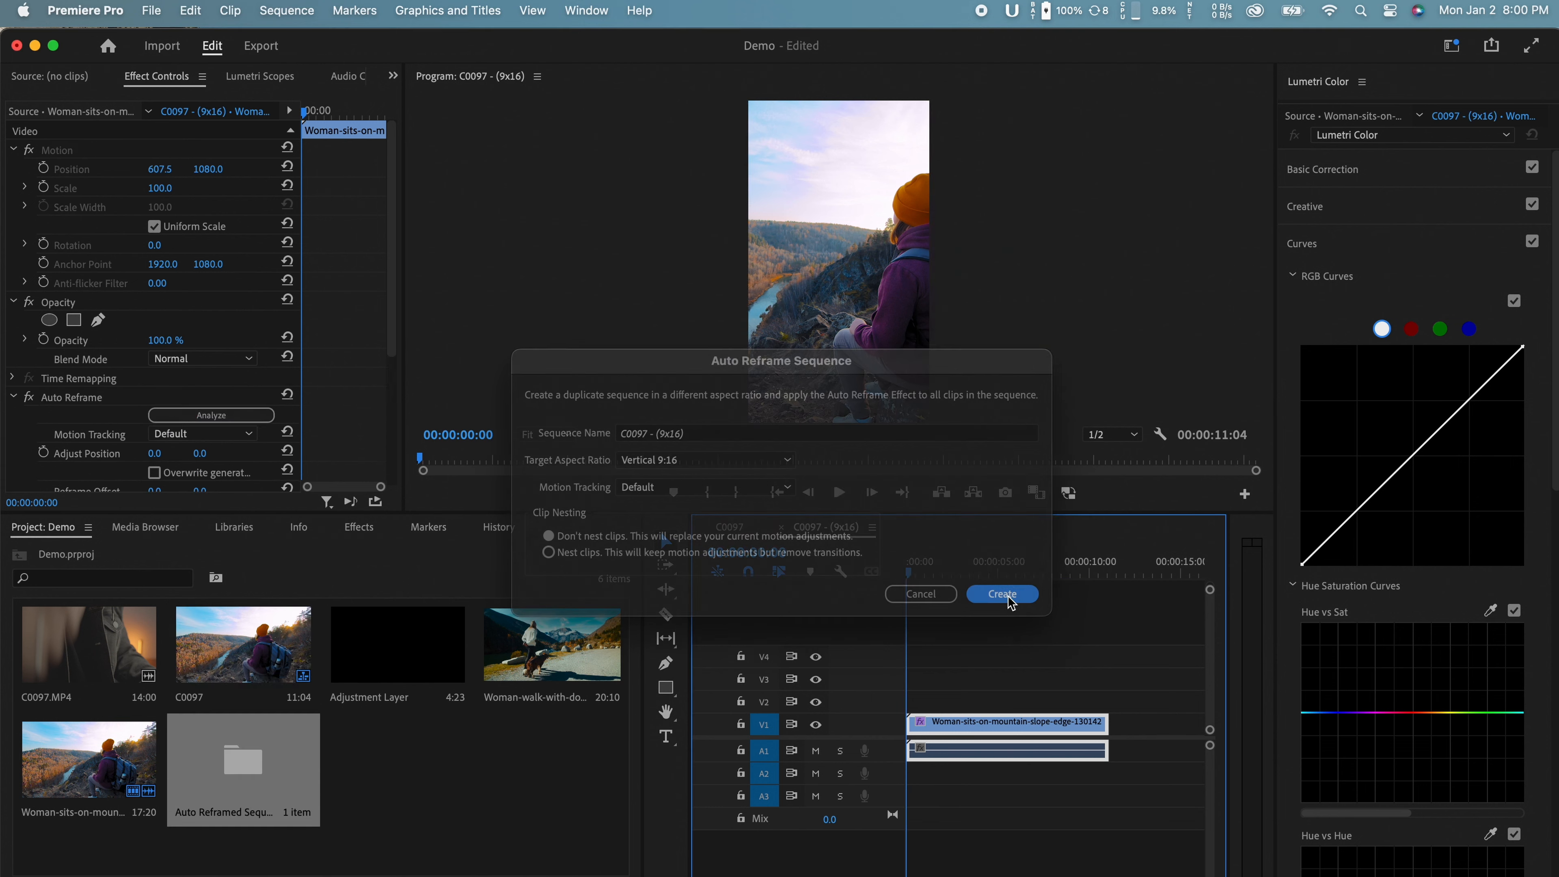